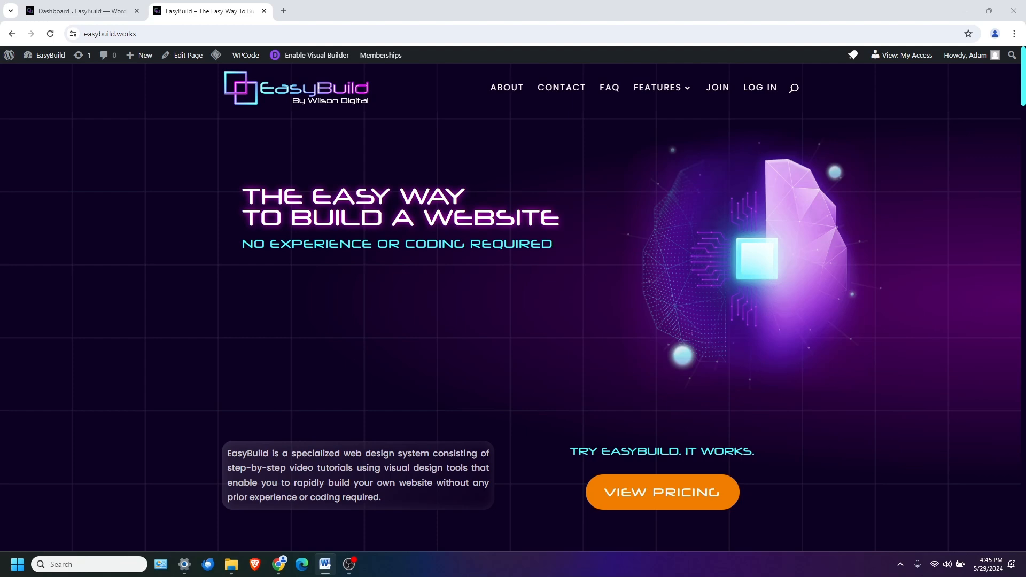
Step: Add a new WordPress page titled "Demo 1"
{"action": "left_click", "coordinate": [53, 12]}
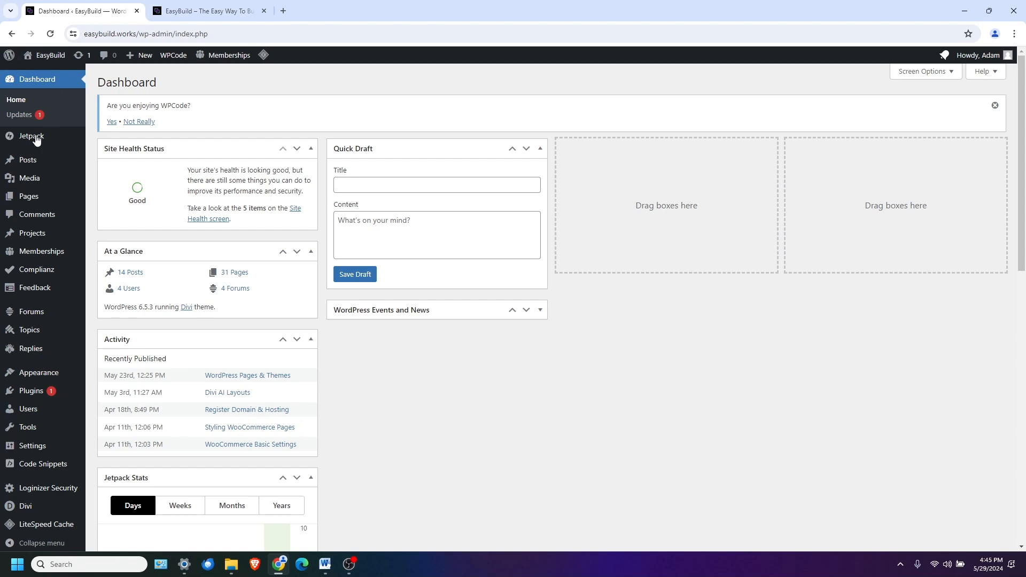
{"action": "mouse_move", "coordinate": [34, 199]}
{"action": "left_click", "coordinate": [104, 198]}
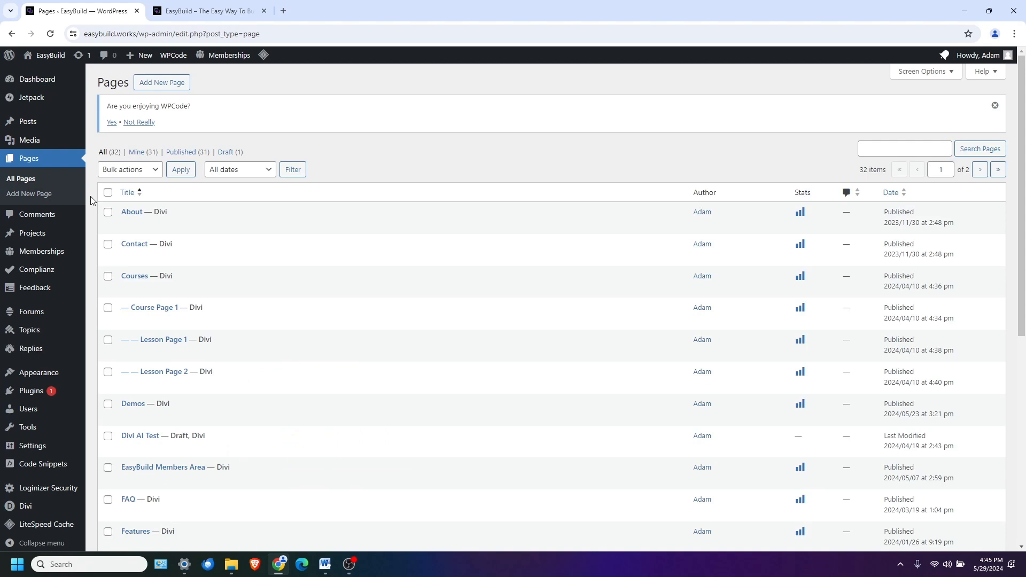
{"action": "left_click", "coordinate": [169, 84]}
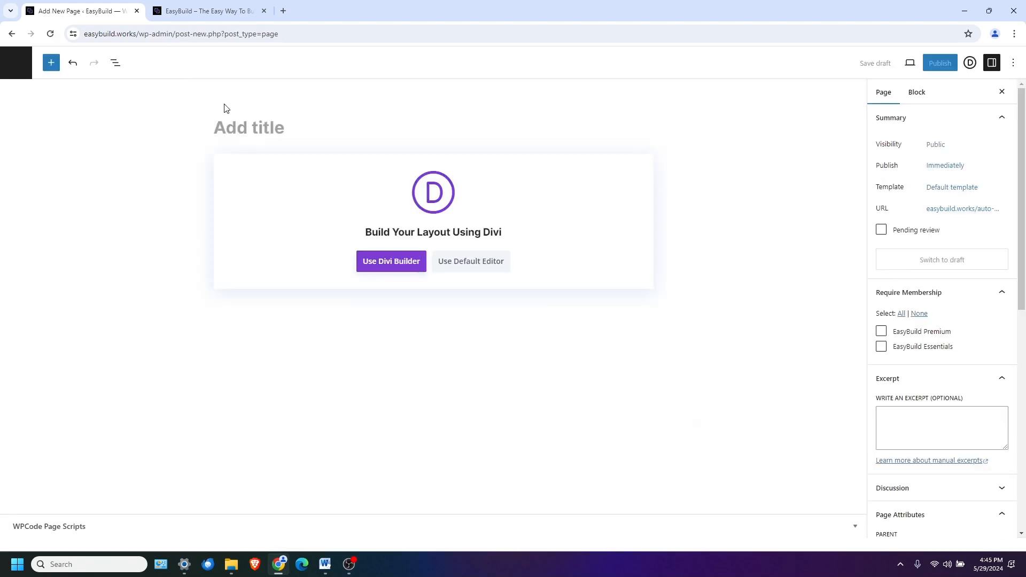
{"action": "left_click", "coordinate": [274, 131]}
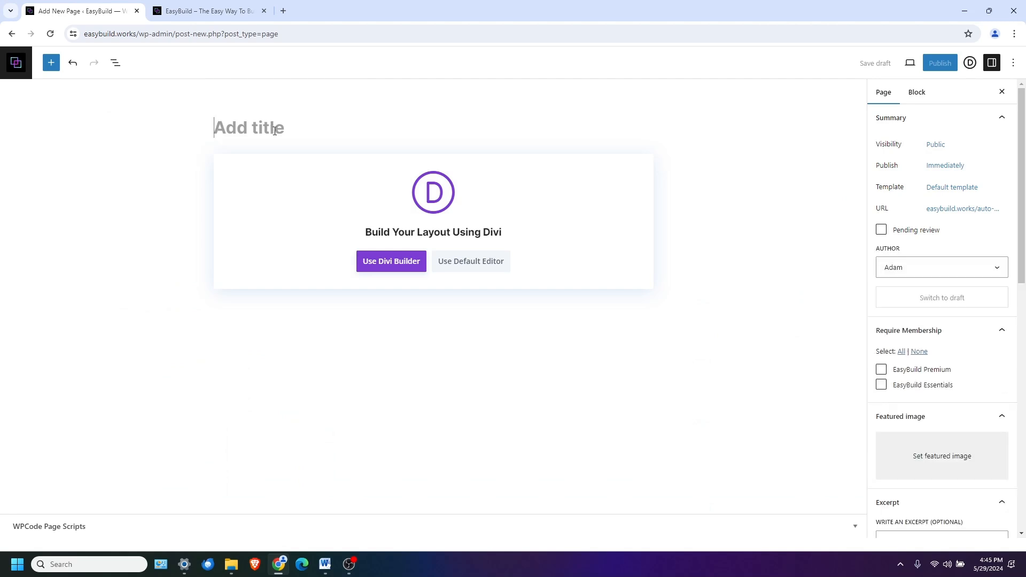
{"action": "type", "text": "Demo 1"}
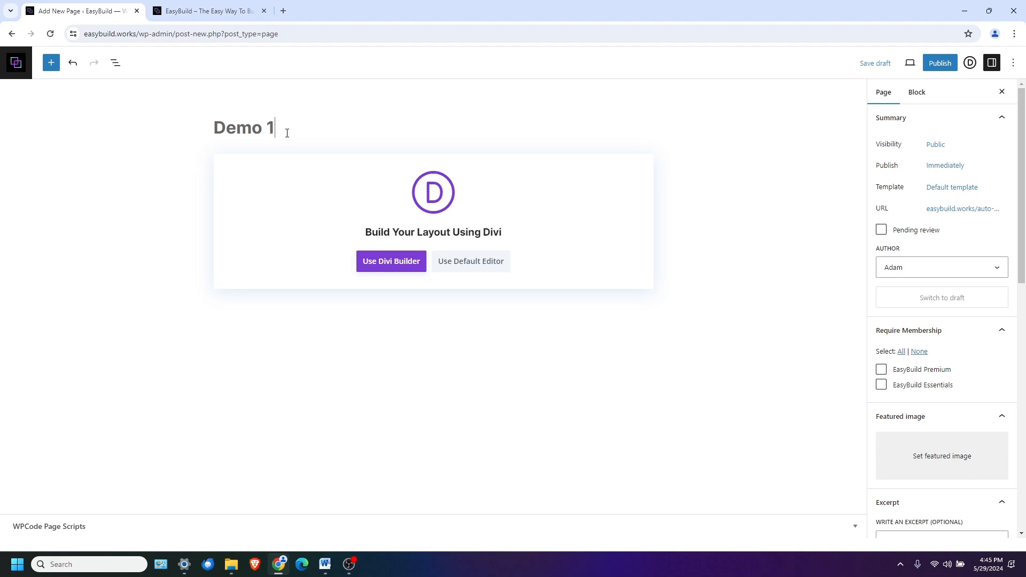
Step: Start a Build with AI layout in the Divi Builder, describing the page as "Create a home page for my interior design business."
{"action": "left_click", "coordinate": [377, 269]}
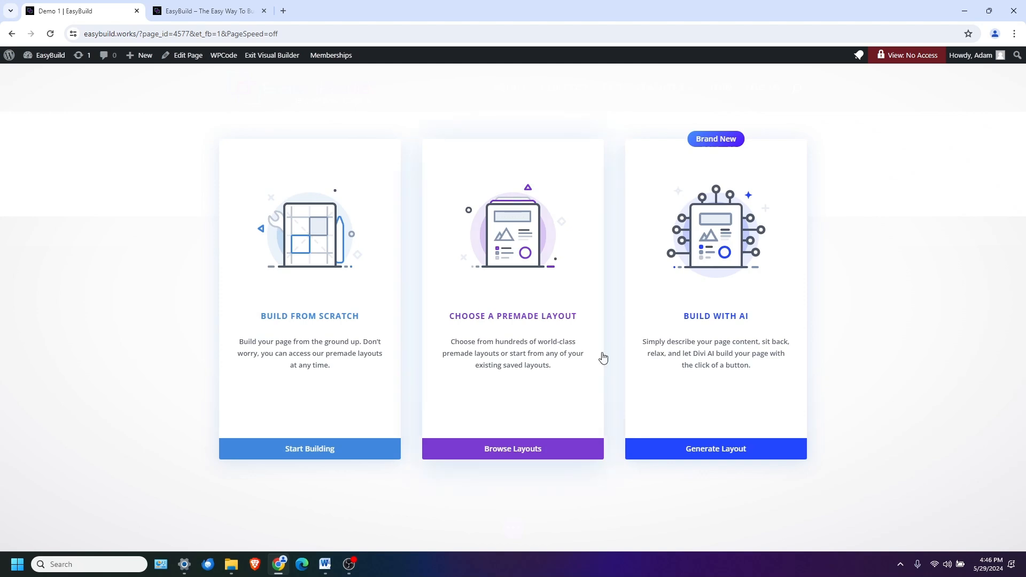
{"action": "left_click", "coordinate": [735, 296]}
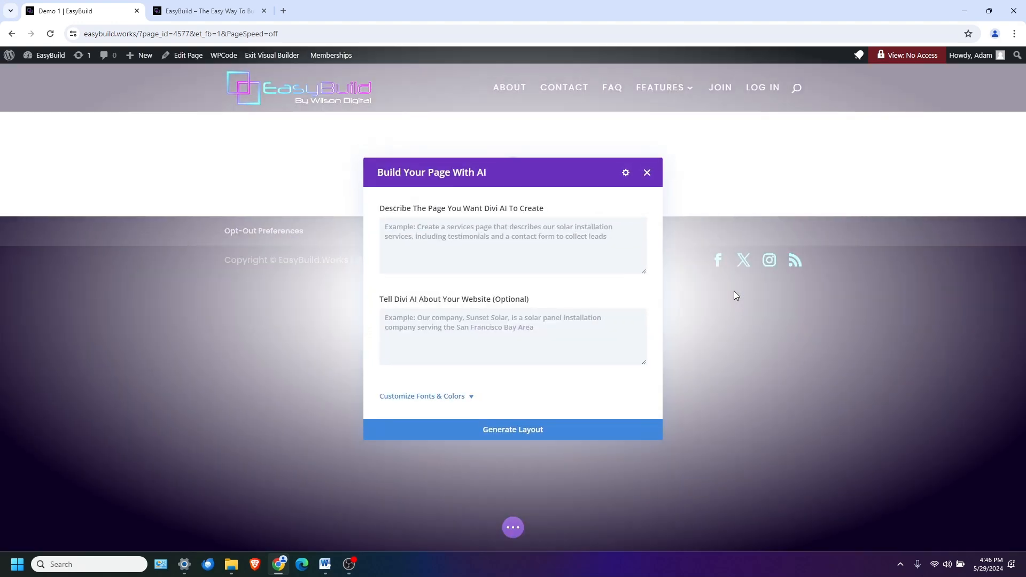
{"action": "left_click", "coordinate": [494, 237]}
{"action": "key", "text": "alt+Tab"}
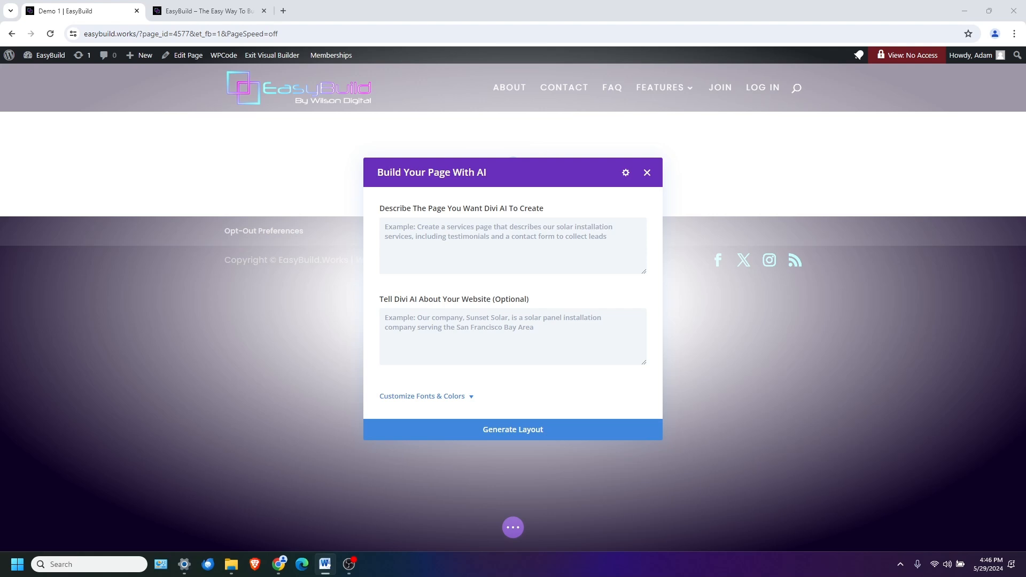
{"action": "left_click", "coordinate": [437, 235]}
{"action": "type", "text": "Create a home page for my interior design business."}
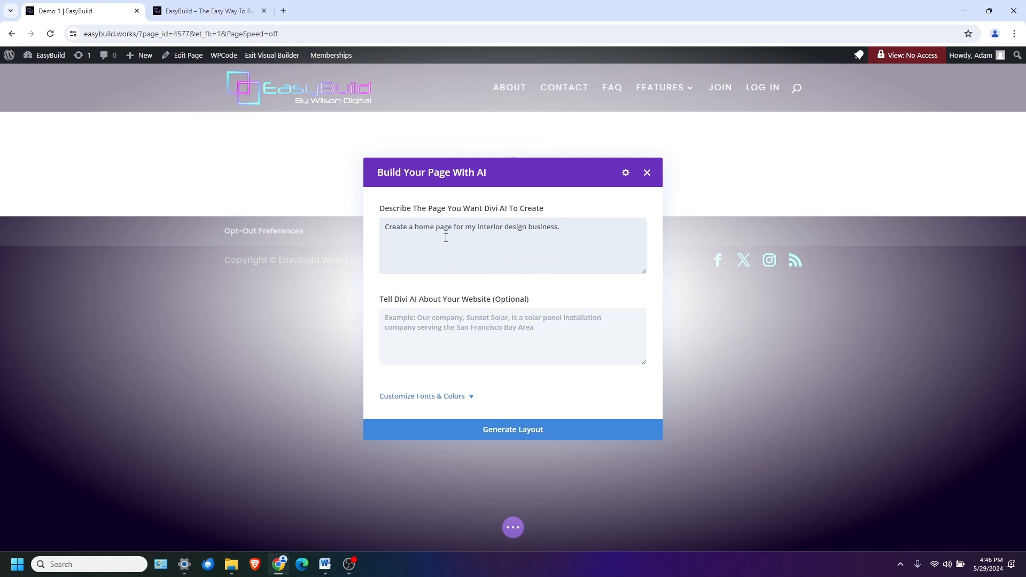
Step: Describe the website as an interior design company serving Wichita, KS and the surrounding area's residential market for over 10 years, and expand the font and color options
{"action": "key", "text": "alt+Tab"}
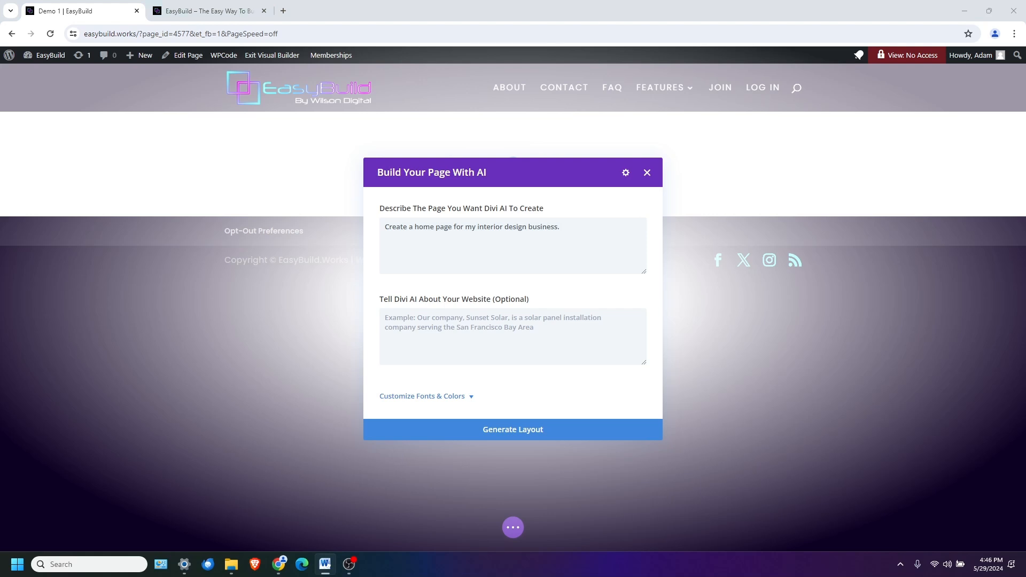
{"action": "left_click", "coordinate": [385, 316]}
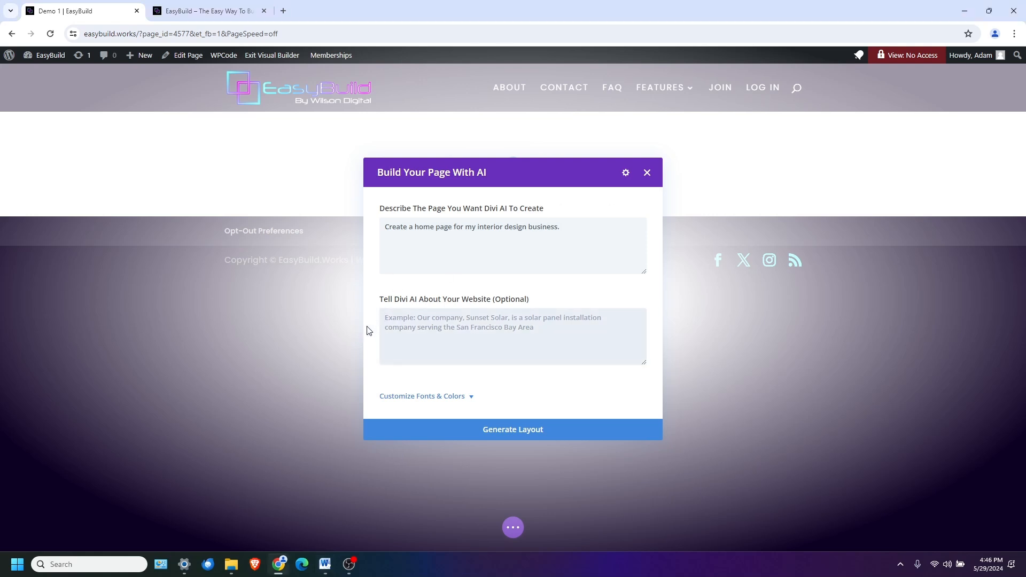
{"action": "type", "text": "Jane Doe Interior Designs has been serving the residential market in Wichita, KS and the surrounding area for over 10 years."}
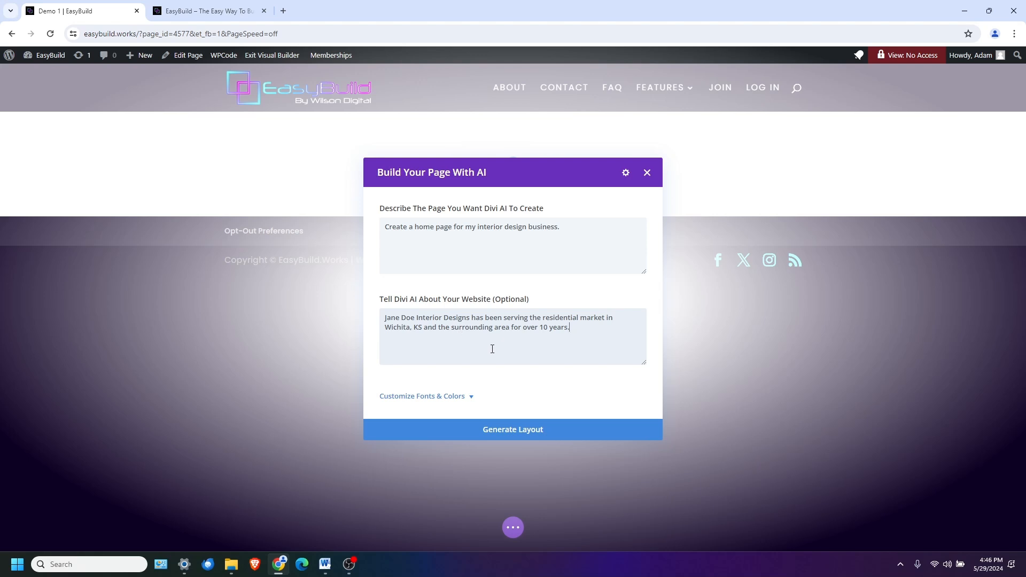
{"action": "left_click", "coordinate": [451, 399]}
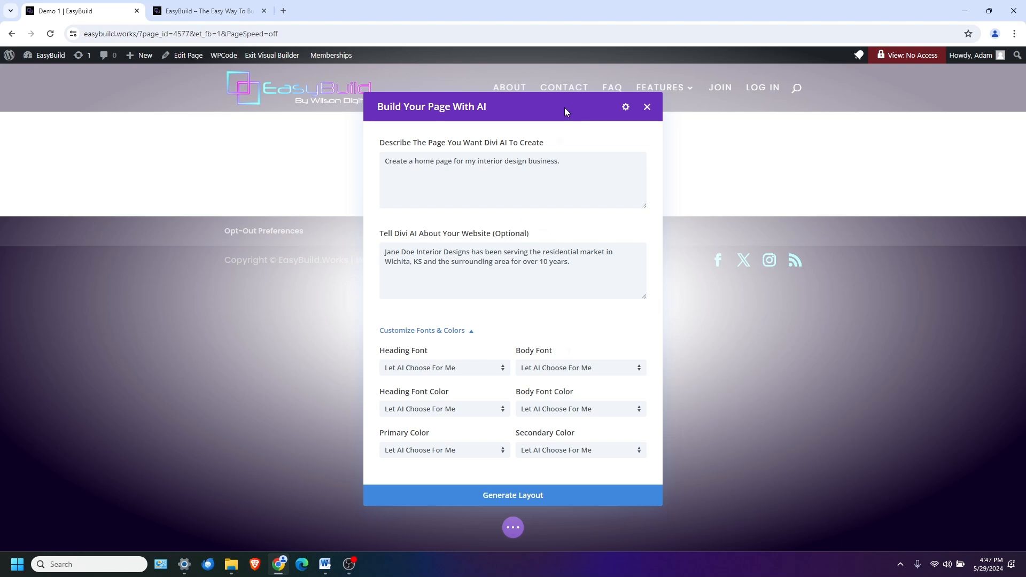
Step: Add to the page description: "Include a slideshow section to showcase designs, along with a customer testimonial section and contact form."
{"action": "left_click", "coordinate": [568, 165]}
{"action": "key", "text": "alt+Tab"}
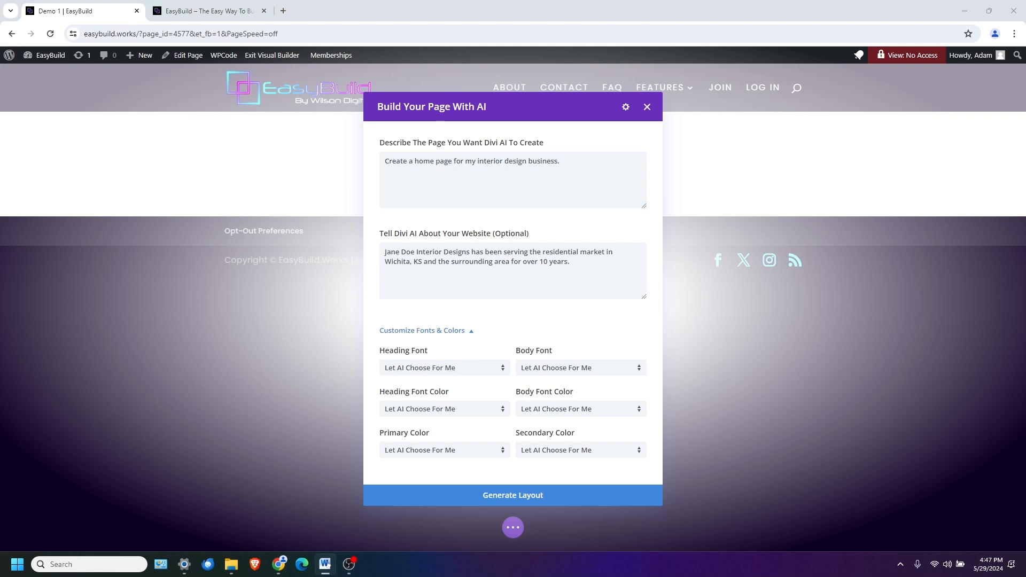
{"action": "key", "text": "alt+Tab"}
{"action": "type", "text": "Include a slideshow section to showcase designs, along with a customer testimonial section and contact form."}
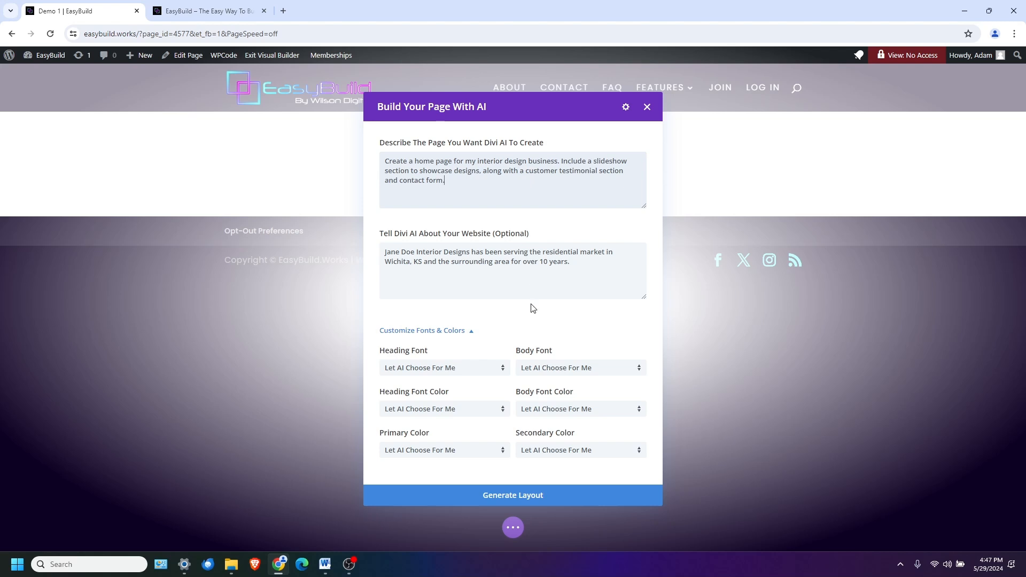
Step: Generate the AI layout and decline saving its fonts and colors for future Divi AI layouts
{"action": "left_click", "coordinate": [511, 502]}
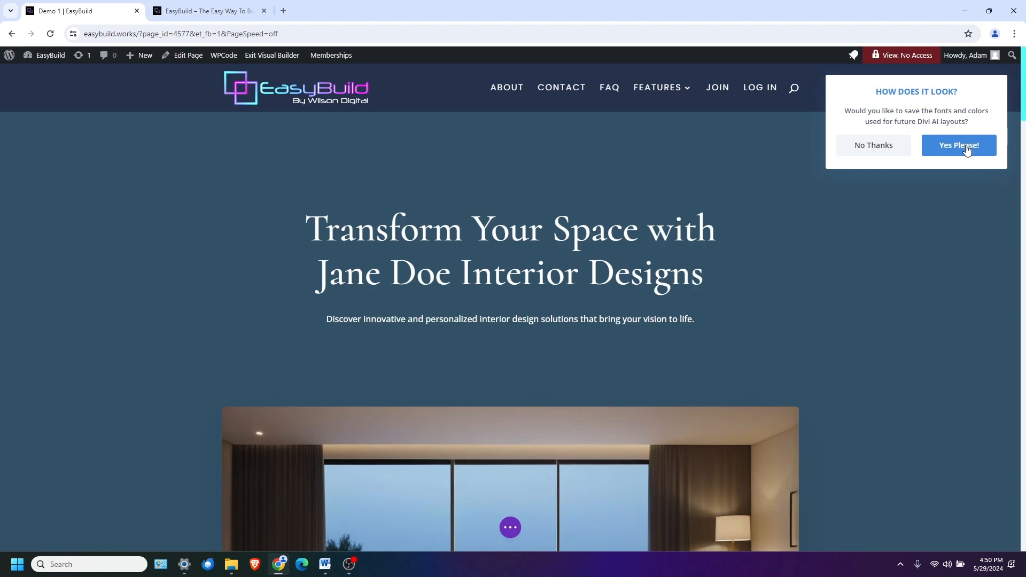
{"action": "left_click", "coordinate": [896, 151]}
Step: Review the generated home page's hero, project gallery, client testimonials, contact form and consultation sections
{"action": "scroll", "coordinate": [885, 280], "scroll_direction": "down", "scroll_amount": 3}
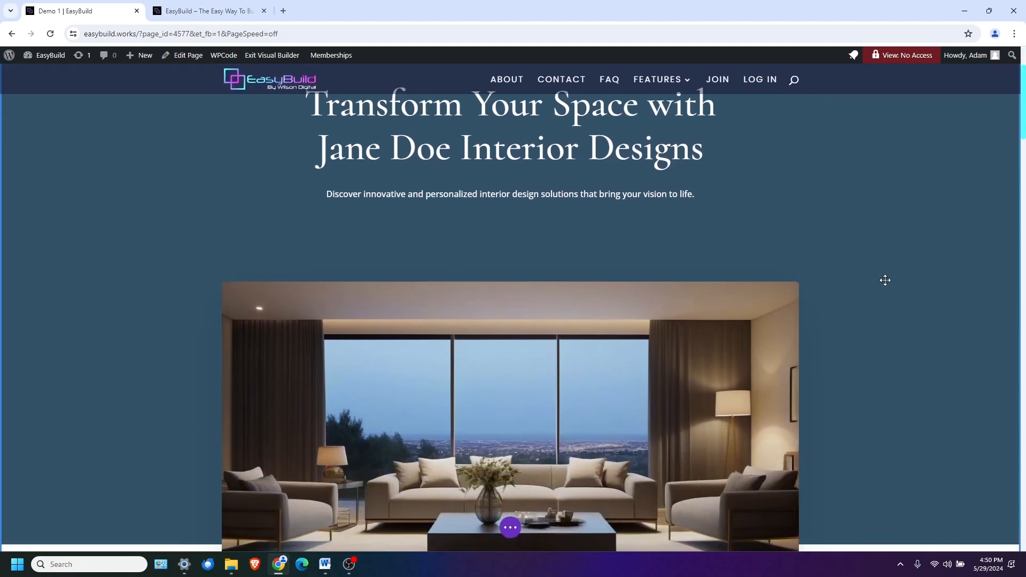
{"action": "scroll", "coordinate": [884, 280], "scroll_direction": "down", "scroll_amount": 3}
{"action": "scroll", "coordinate": [885, 279], "scroll_direction": "up", "scroll_amount": 3}
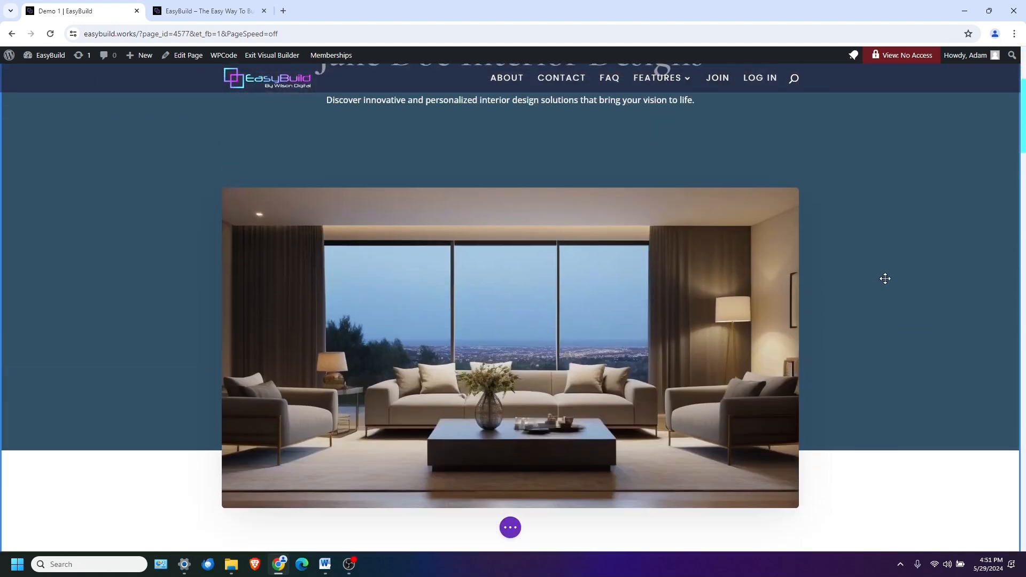
{"action": "scroll", "coordinate": [885, 278], "scroll_direction": "down", "scroll_amount": 2}
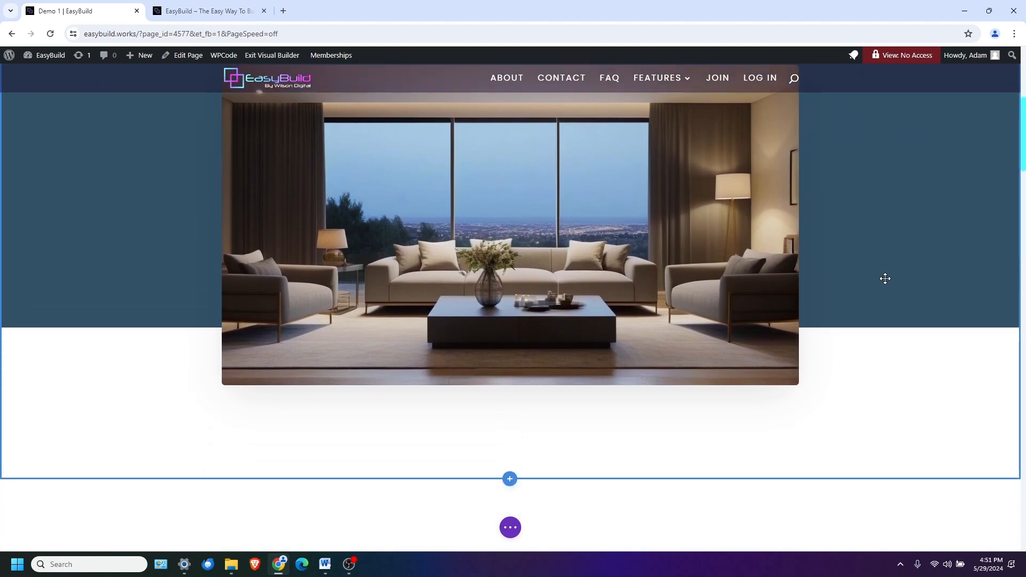
{"action": "scroll", "coordinate": [885, 278], "scroll_direction": "down", "scroll_amount": 8}
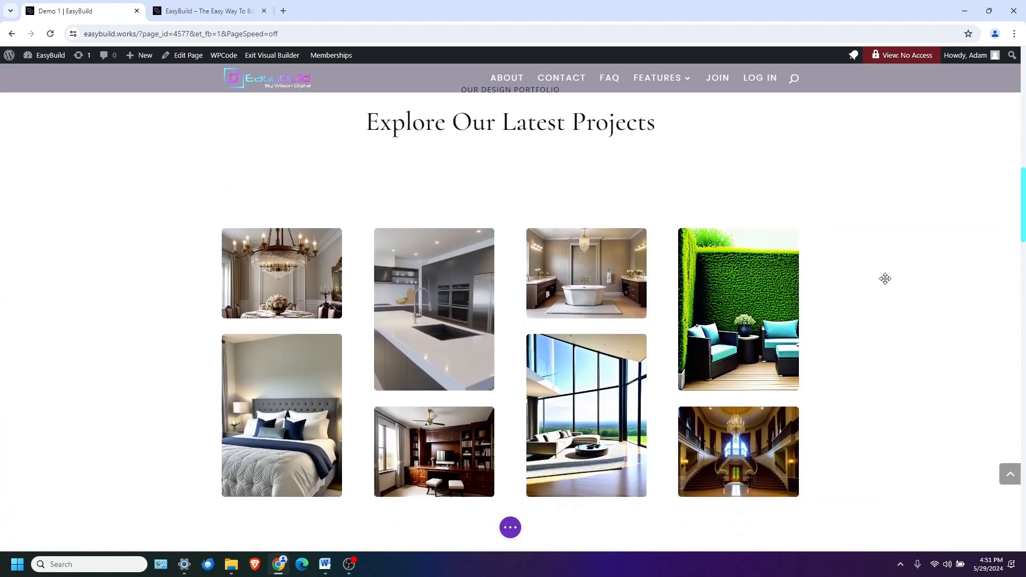
{"action": "scroll", "coordinate": [885, 278], "scroll_direction": "down", "scroll_amount": 3}
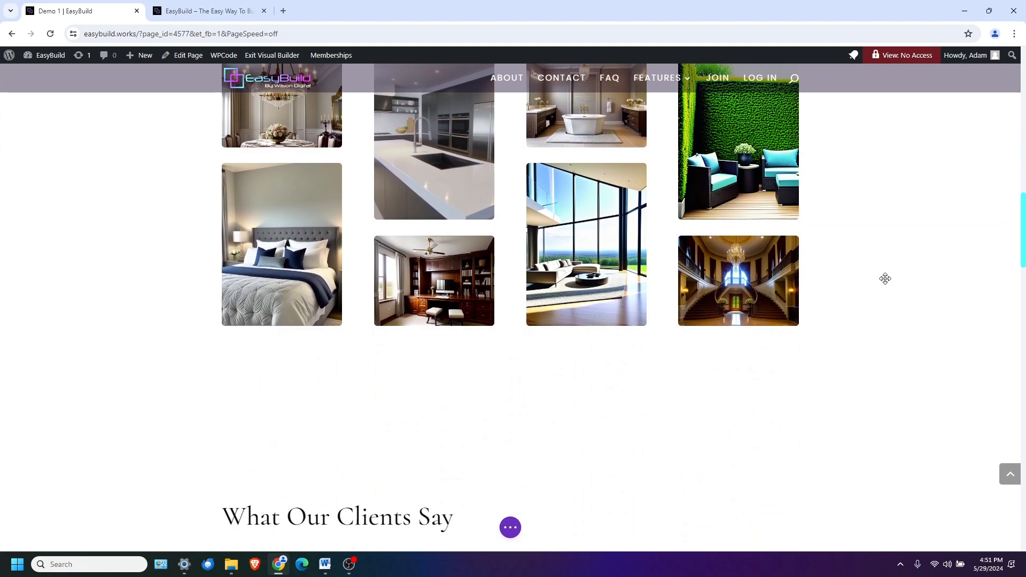
{"action": "scroll", "coordinate": [885, 278], "scroll_direction": "down", "scroll_amount": 4}
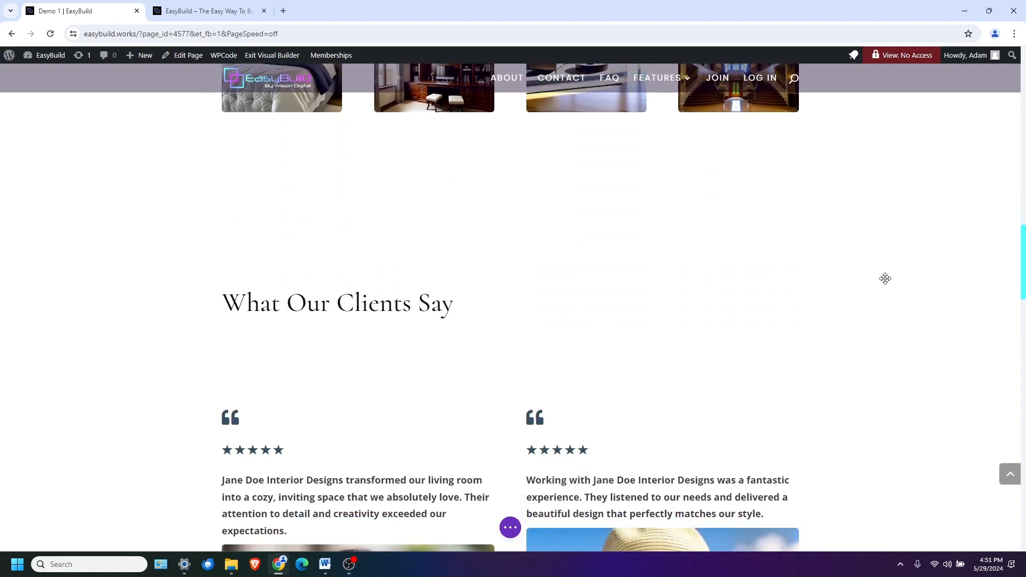
{"action": "scroll", "coordinate": [885, 279], "scroll_direction": "down", "scroll_amount": 5}
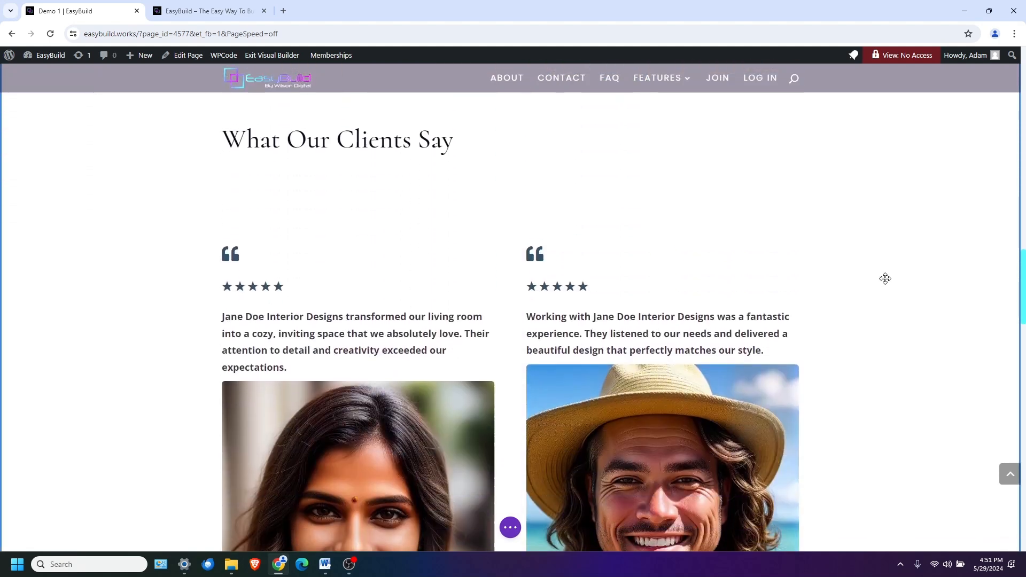
{"action": "scroll", "coordinate": [885, 278], "scroll_direction": "down", "scroll_amount": 2}
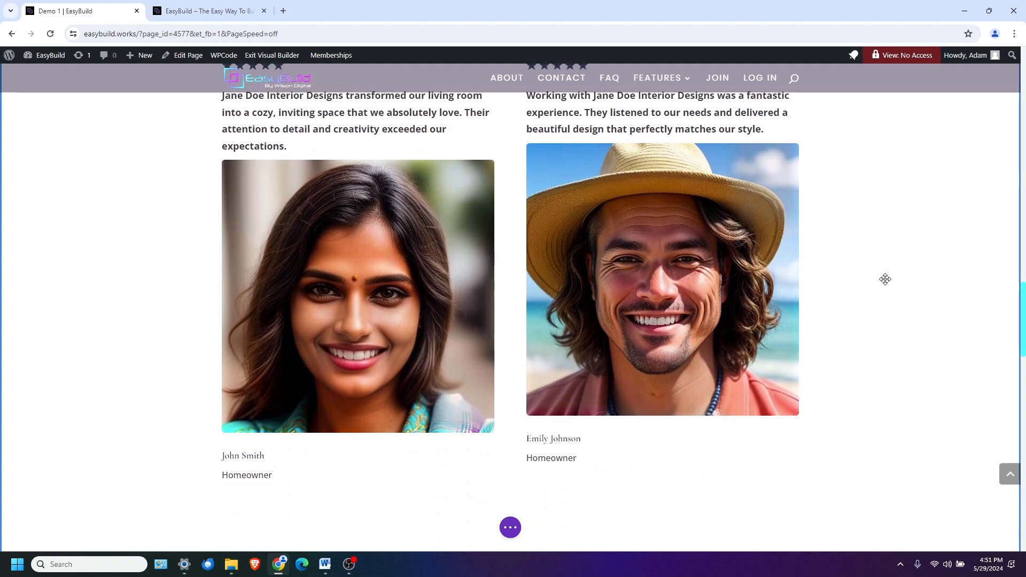
{"action": "scroll", "coordinate": [886, 279], "scroll_direction": "down", "scroll_amount": 7}
{"action": "scroll", "coordinate": [886, 280], "scroll_direction": "up", "scroll_amount": 5}
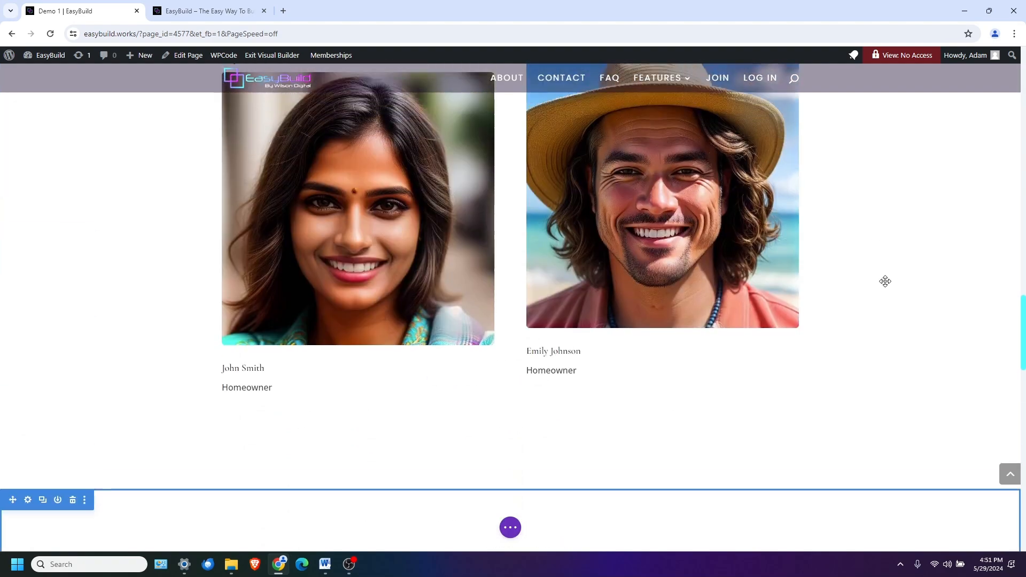
{"action": "scroll", "coordinate": [885, 281], "scroll_direction": "up", "scroll_amount": 4}
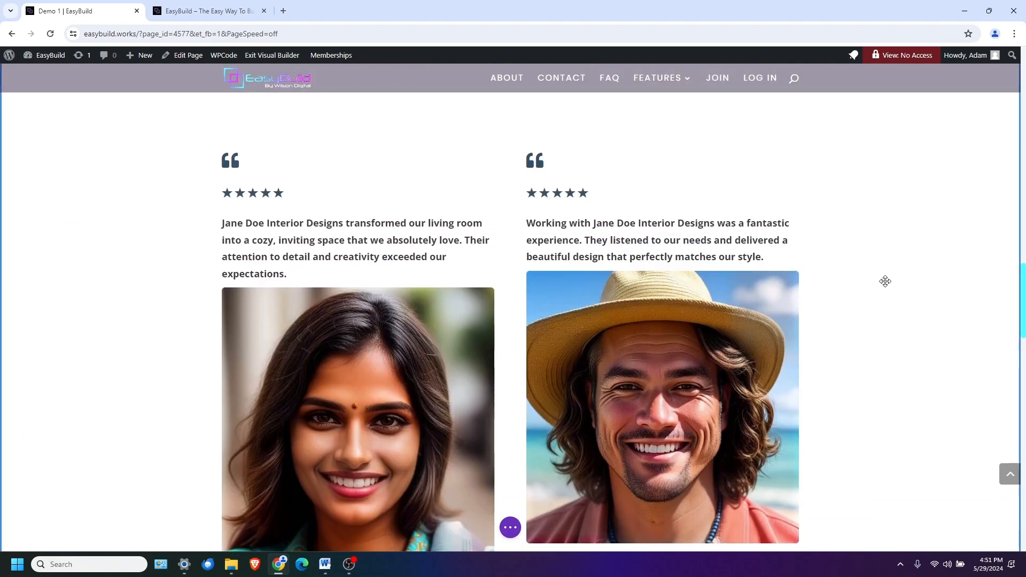
{"action": "scroll", "coordinate": [885, 281], "scroll_direction": "down", "scroll_amount": 10}
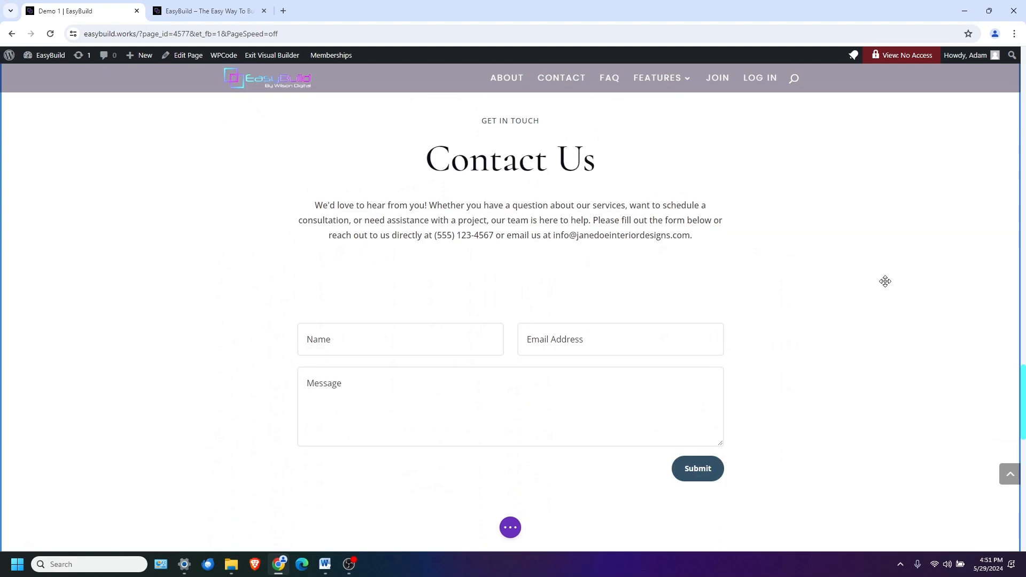
{"action": "scroll", "coordinate": [885, 281], "scroll_direction": "down", "scroll_amount": 4}
{"action": "scroll", "coordinate": [884, 281], "scroll_direction": "up", "scroll_amount": 10}
{"action": "scroll", "coordinate": [883, 282], "scroll_direction": "up", "scroll_amount": 8}
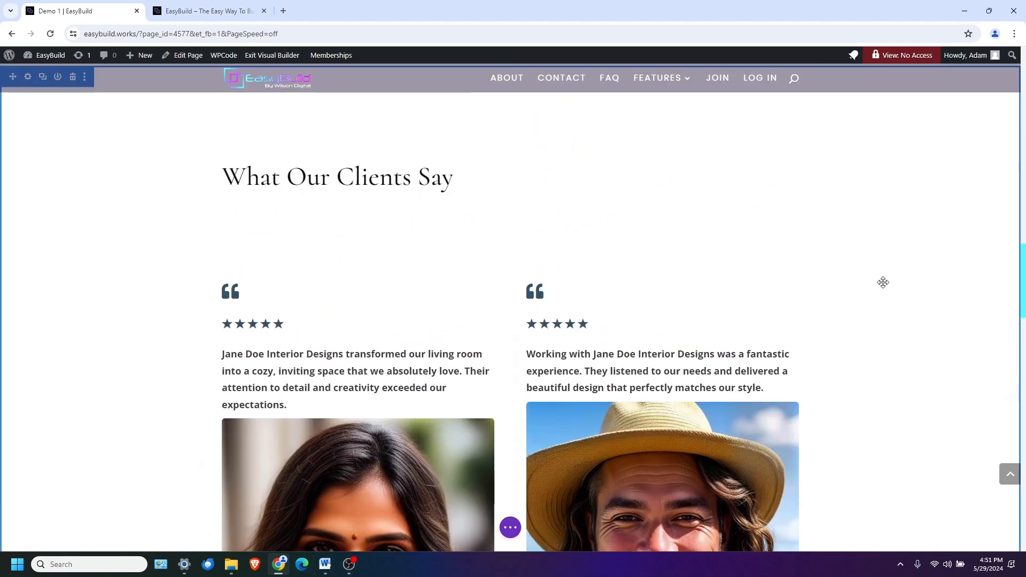
{"action": "scroll", "coordinate": [883, 282], "scroll_direction": "down", "scroll_amount": 5}
{"action": "scroll", "coordinate": [883, 282], "scroll_direction": "down", "scroll_amount": 5}
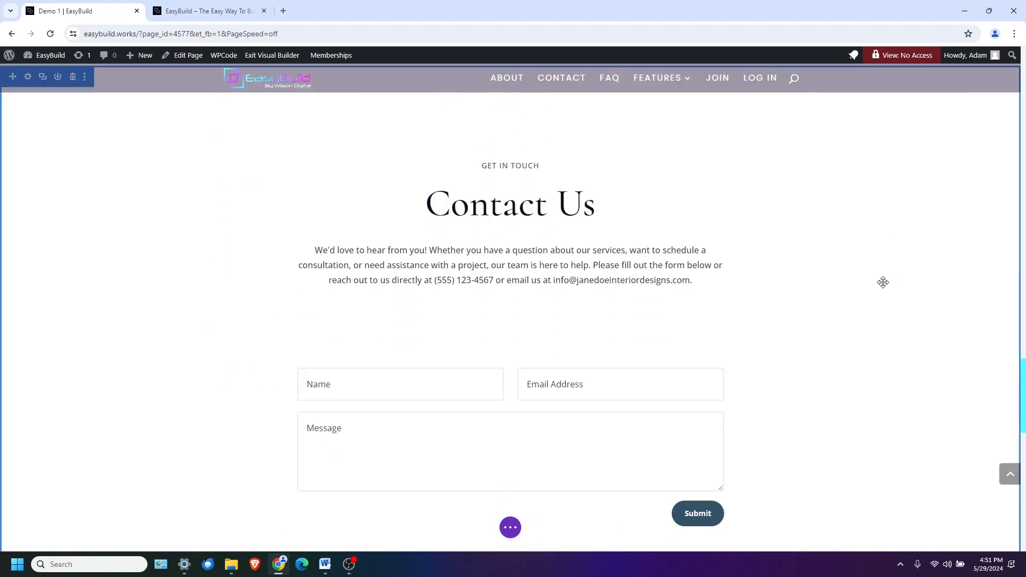
{"action": "scroll", "coordinate": [883, 282], "scroll_direction": "down", "scroll_amount": 10}
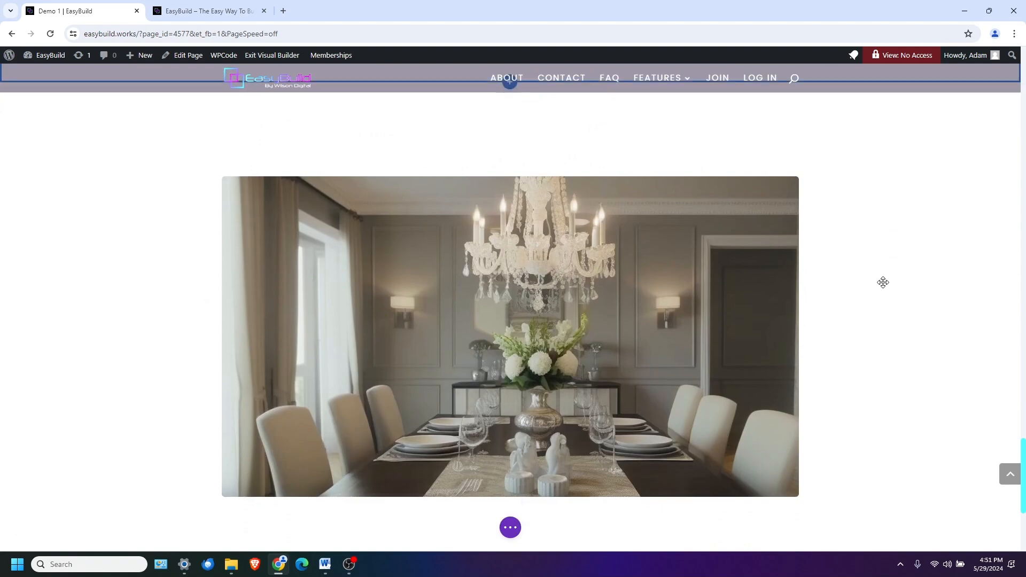
{"action": "scroll", "coordinate": [883, 282], "scroll_direction": "down", "scroll_amount": 3}
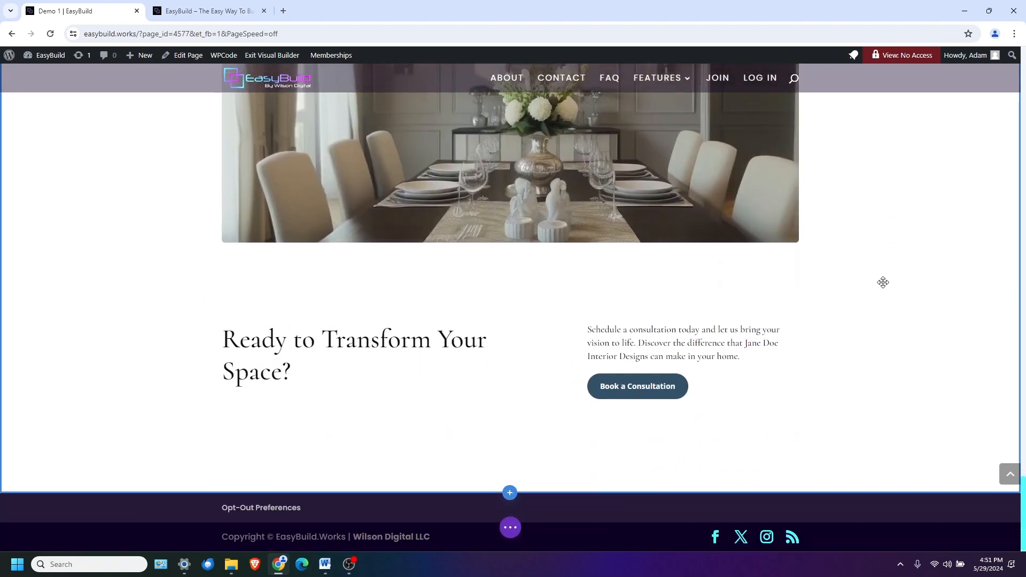
{"action": "scroll", "coordinate": [883, 282], "scroll_direction": "up", "scroll_amount": 20}
{"action": "scroll", "coordinate": [883, 282], "scroll_direction": "up", "scroll_amount": 8}
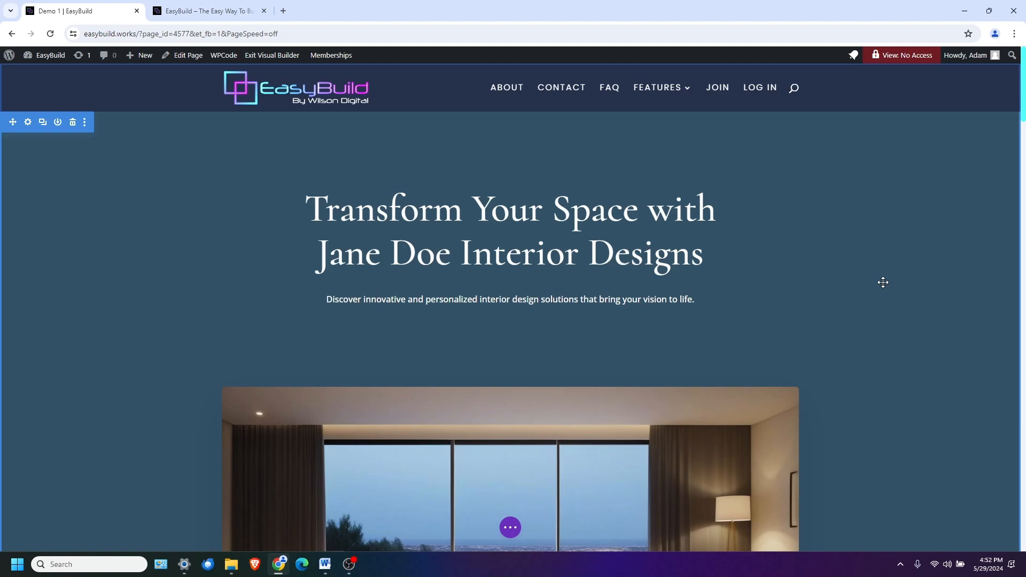
{"action": "scroll", "coordinate": [883, 282], "scroll_direction": "down", "scroll_amount": 5}
{"action": "scroll", "coordinate": [883, 282], "scroll_direction": "down", "scroll_amount": 7}
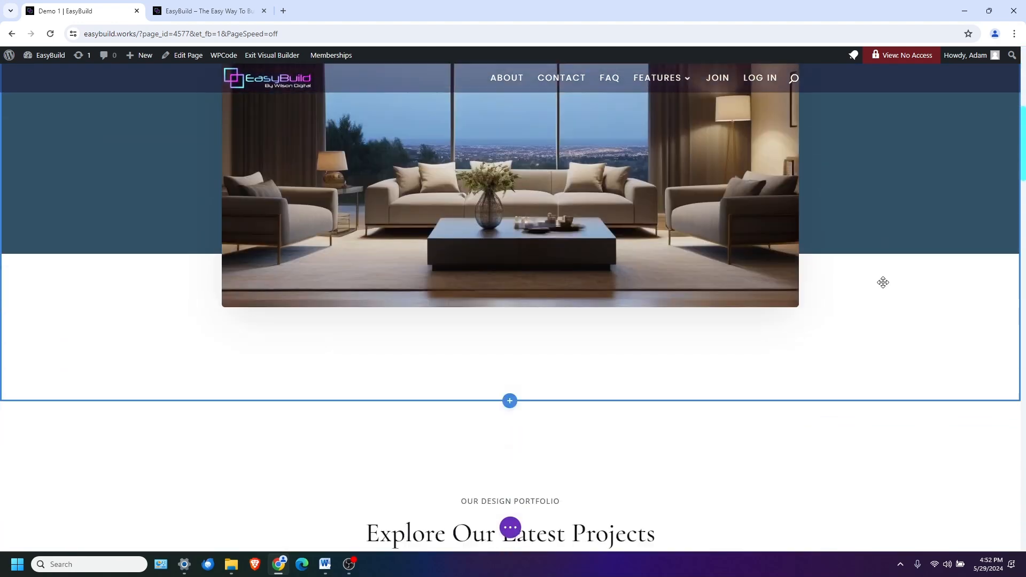
{"action": "scroll", "coordinate": [882, 282], "scroll_direction": "down", "scroll_amount": 5}
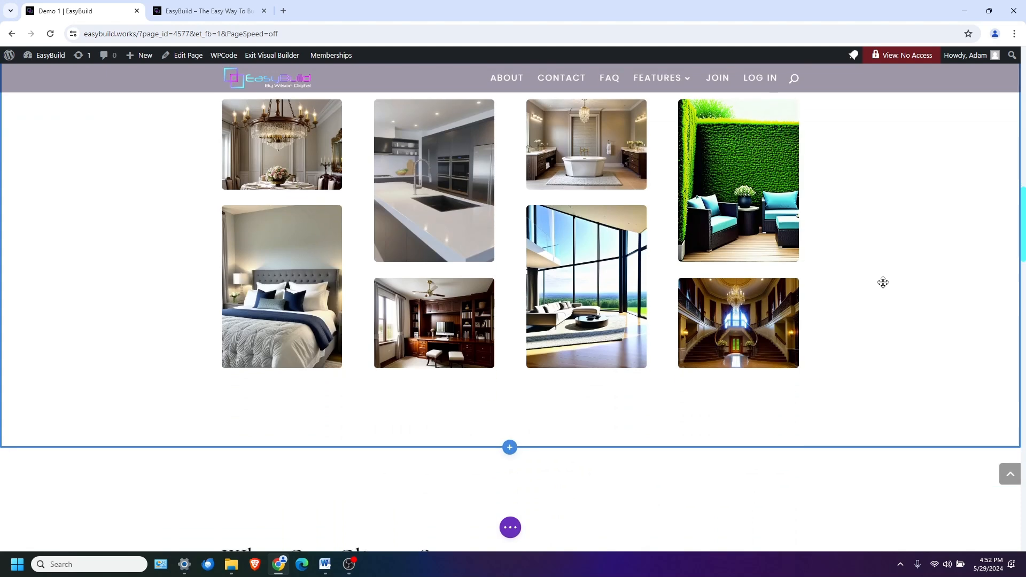
{"action": "scroll", "coordinate": [882, 282], "scroll_direction": "down", "scroll_amount": 6}
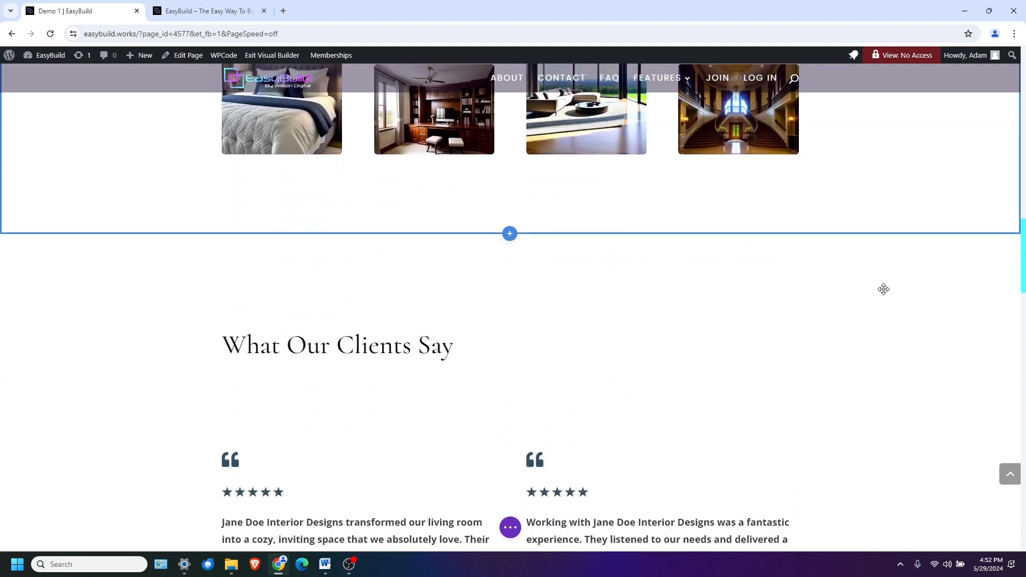
Step: Move the hero heading row below the living room image, and return it to its place above the image
{"action": "scroll", "coordinate": [883, 289], "scroll_direction": "down", "scroll_amount": 3}
{"action": "scroll", "coordinate": [883, 289], "scroll_direction": "up", "scroll_amount": 7}
{"action": "scroll", "coordinate": [883, 289], "scroll_direction": "up", "scroll_amount": 10}
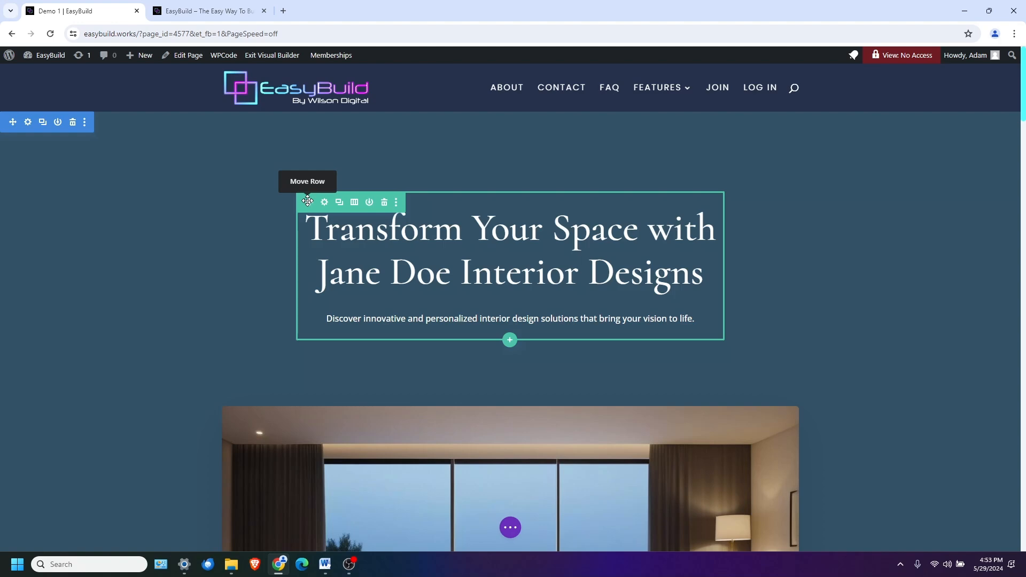
{"action": "left_click_drag", "start_coordinate": [308, 200], "coordinate": [790, 366]}
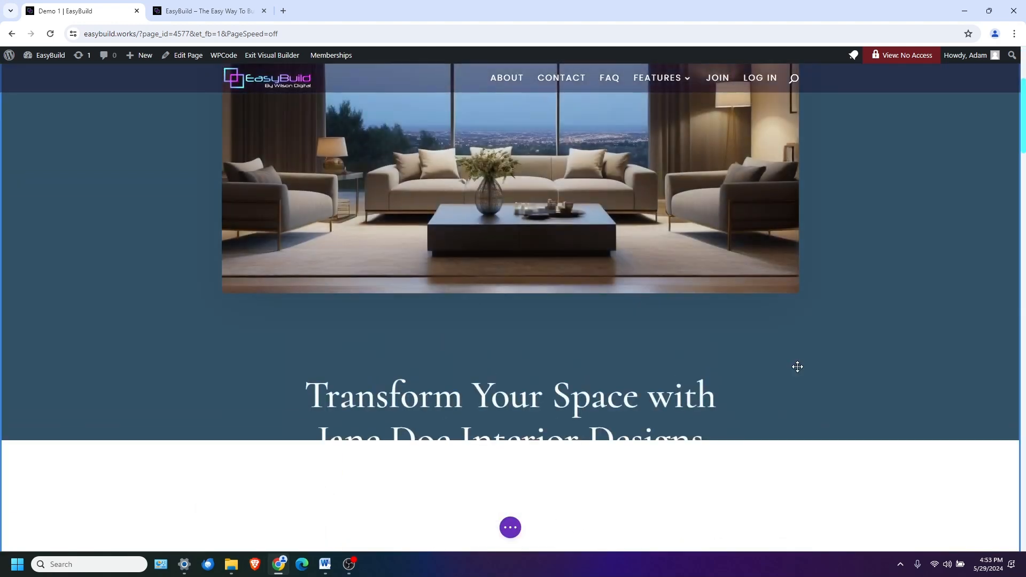
{"action": "mouse_move", "coordinate": [311, 369]}
{"action": "left_click_drag", "start_coordinate": [311, 369], "coordinate": [299, 276]}
{"action": "left_click_drag", "start_coordinate": [326, 197], "coordinate": [344, 128]}
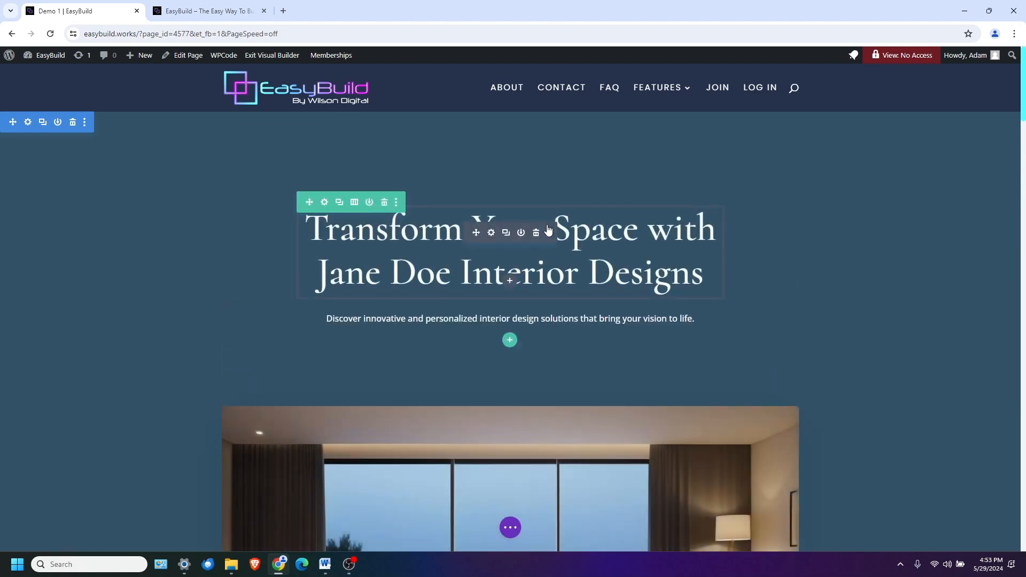
Step: Inspect the hero heading's text in its module settings and discard the settings without editing
{"action": "left_click", "coordinate": [492, 234]}
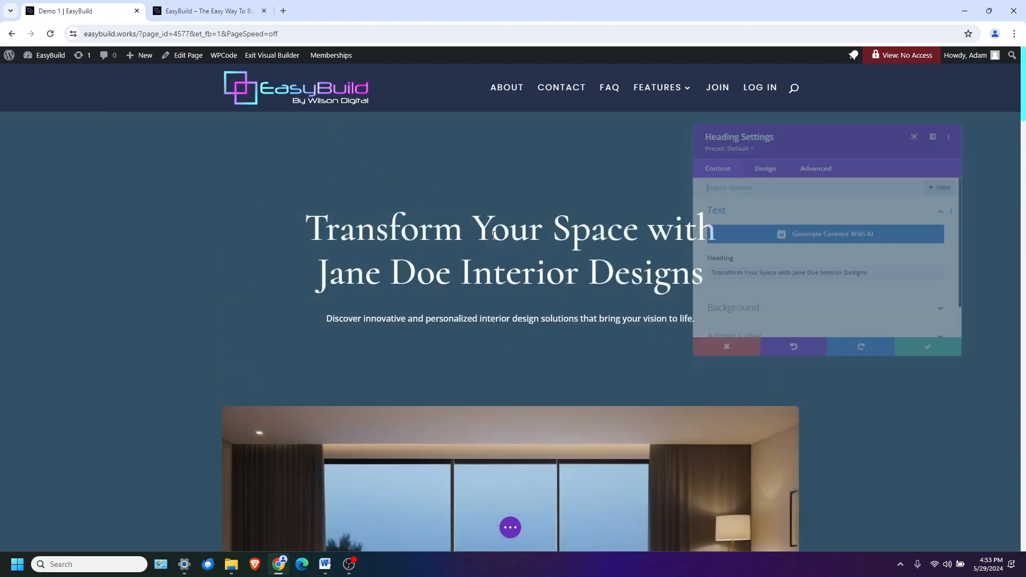
{"action": "left_click_drag", "start_coordinate": [873, 277], "coordinate": [693, 281]}
{"action": "scroll", "coordinate": [807, 292], "scroll_direction": "down", "scroll_amount": 1}
{"action": "scroll", "coordinate": [769, 283], "scroll_direction": "up", "scroll_amount": 1}
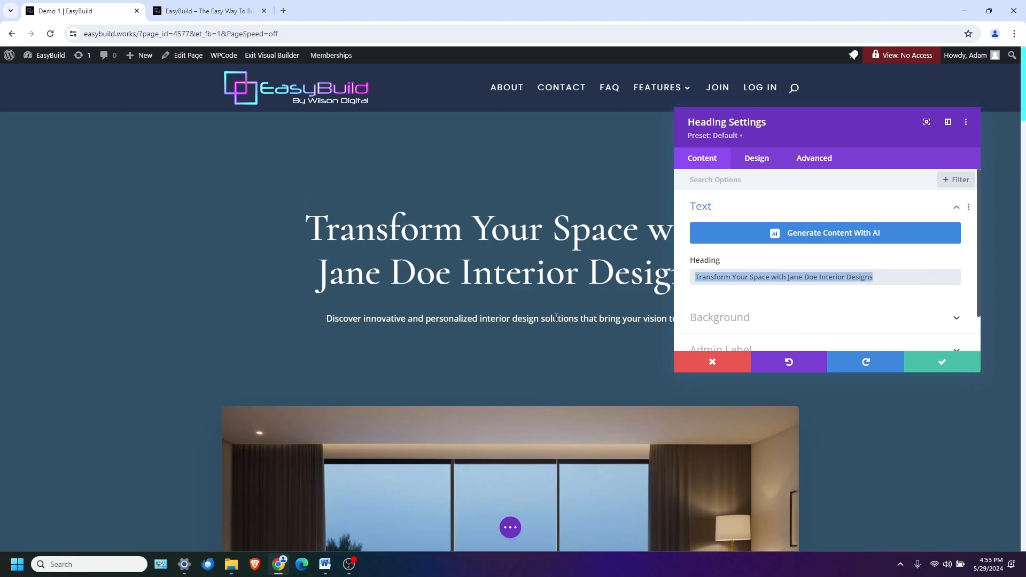
{"action": "left_click", "coordinate": [715, 367]}
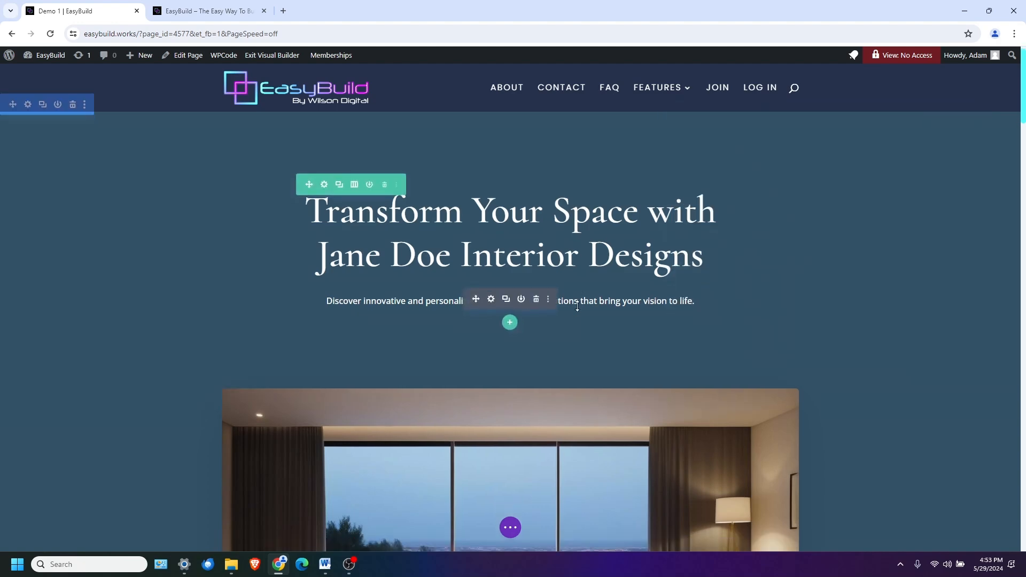
Step: Examine the project gallery and client testimonial sections of the generated layout in the builder
{"action": "scroll", "coordinate": [570, 305], "scroll_direction": "down", "scroll_amount": 10}
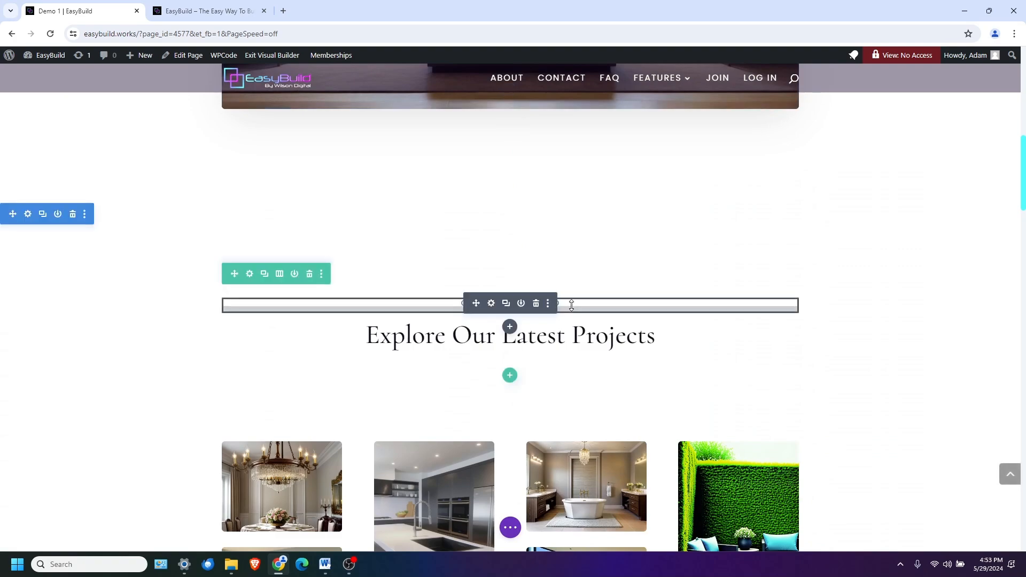
{"action": "scroll", "coordinate": [572, 305], "scroll_direction": "down", "scroll_amount": 5}
{"action": "scroll", "coordinate": [571, 327], "scroll_direction": "down", "scroll_amount": 5}
{"action": "scroll", "coordinate": [566, 327], "scroll_direction": "up", "scroll_amount": 10}
{"action": "scroll", "coordinate": [553, 331], "scroll_direction": "down", "scroll_amount": 7}
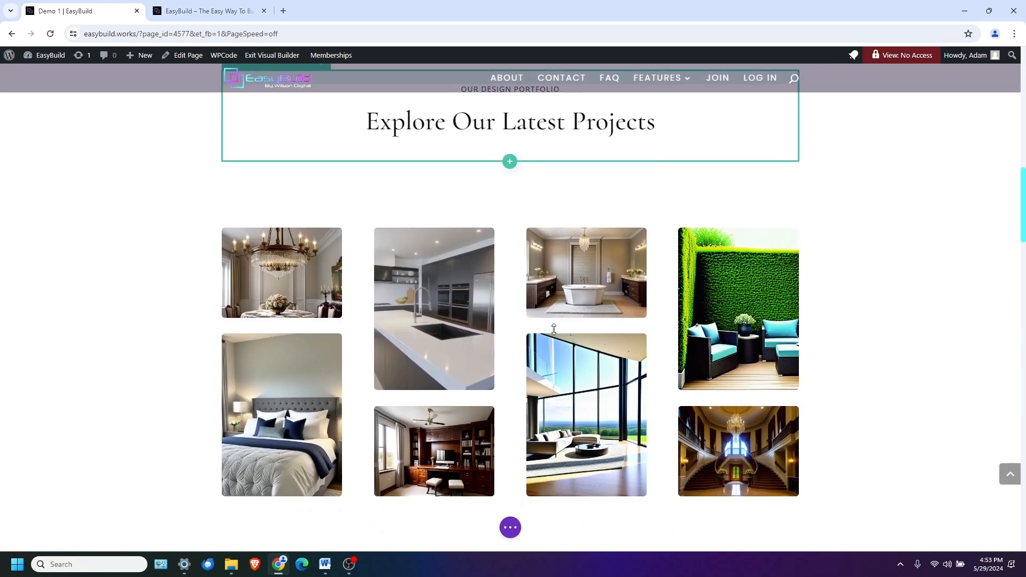
{"action": "scroll", "coordinate": [555, 334], "scroll_direction": "down", "scroll_amount": 10}
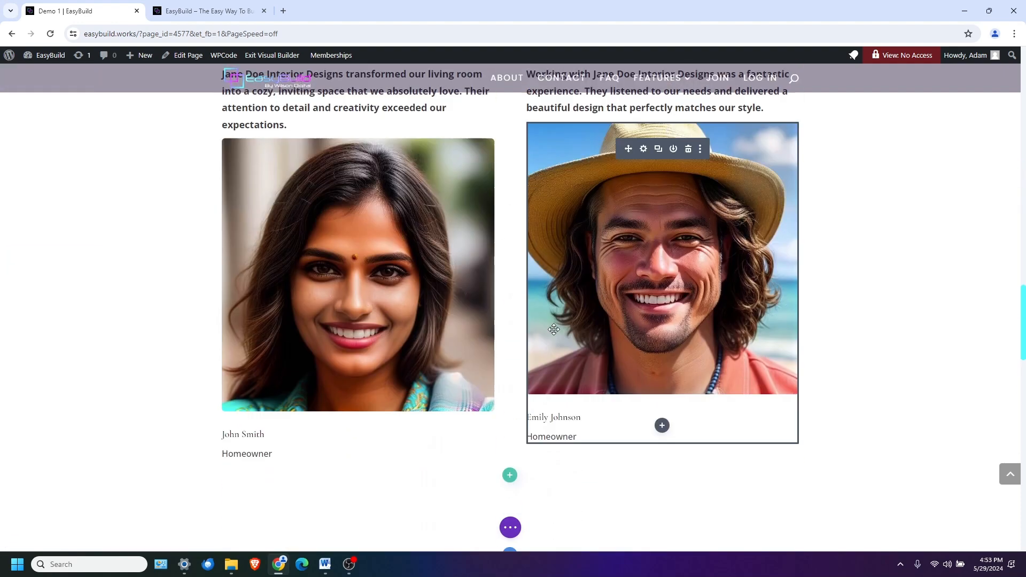
{"action": "scroll", "coordinate": [550, 327], "scroll_direction": "up", "scroll_amount": 5}
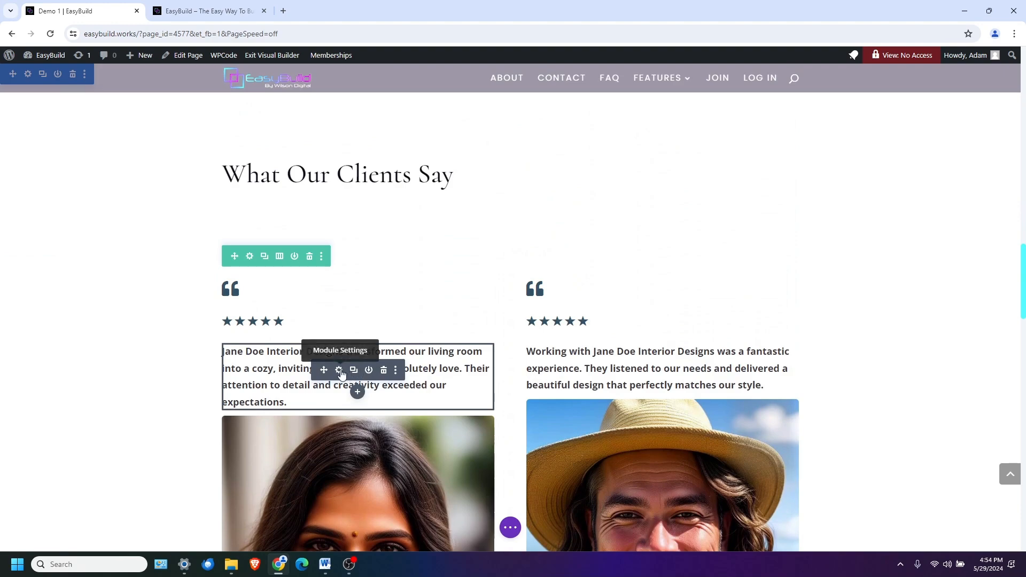
{"action": "scroll", "coordinate": [364, 395], "scroll_direction": "down", "scroll_amount": 5}
Step: Publish the Demo 1 page and exit the visual builder
{"action": "left_click", "coordinate": [511, 527]}
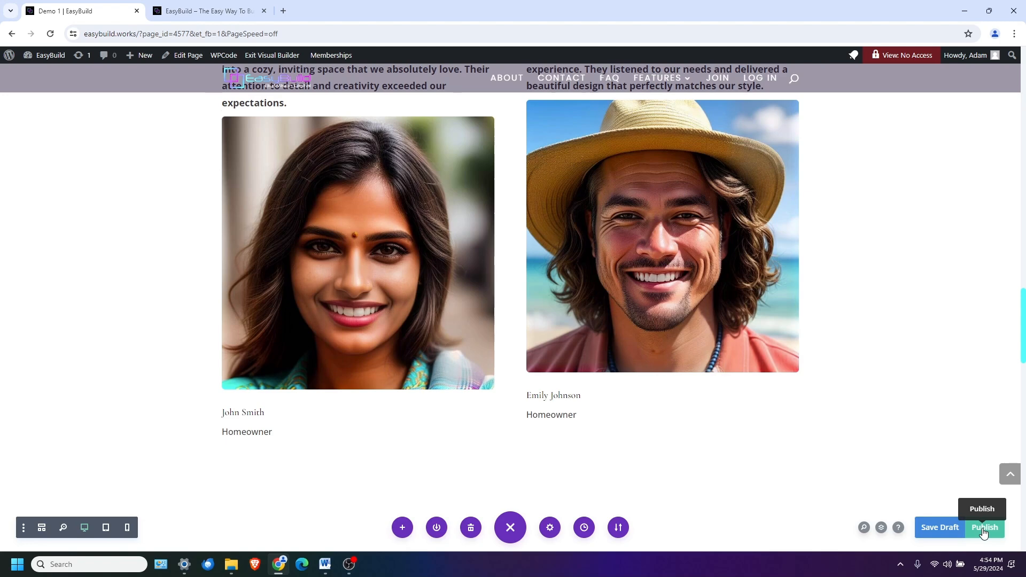
{"action": "left_click", "coordinate": [983, 528]}
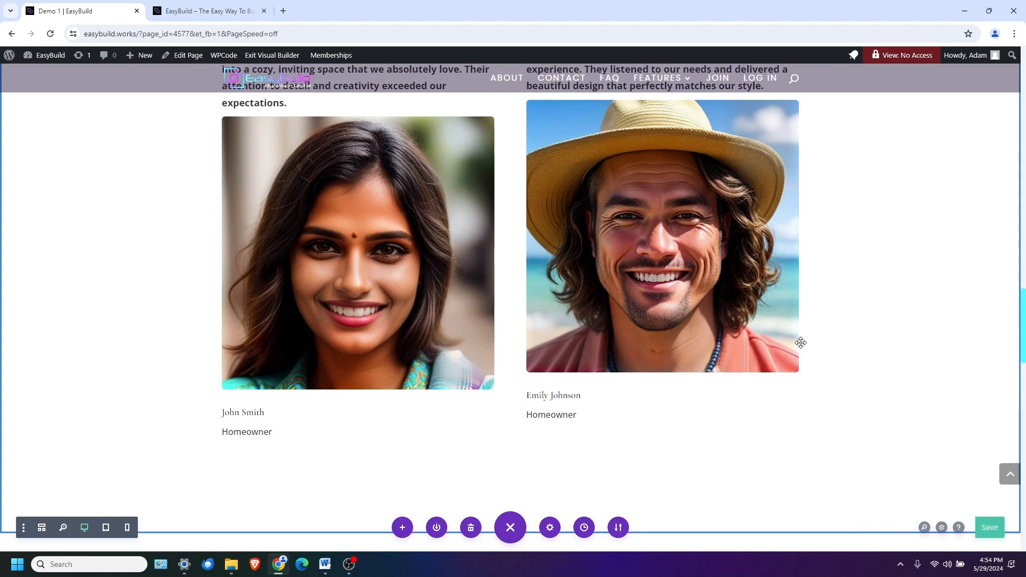
{"action": "left_click", "coordinate": [263, 56]}
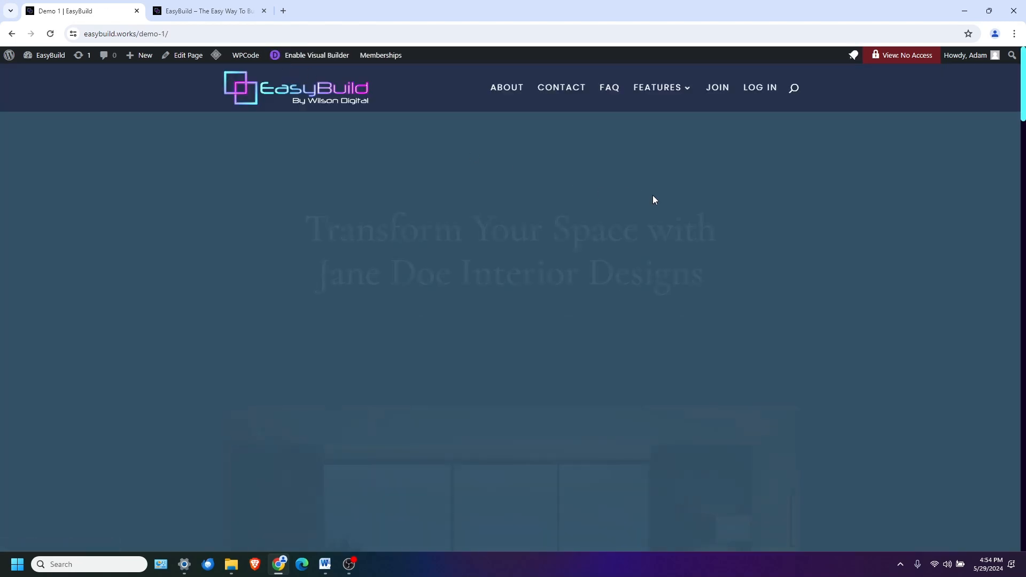
Step: Review the published Demo 1 page from the hero through projects, testimonials, contact form and closing consultation section
{"action": "scroll", "coordinate": [791, 283], "scroll_direction": "down", "scroll_amount": 5}
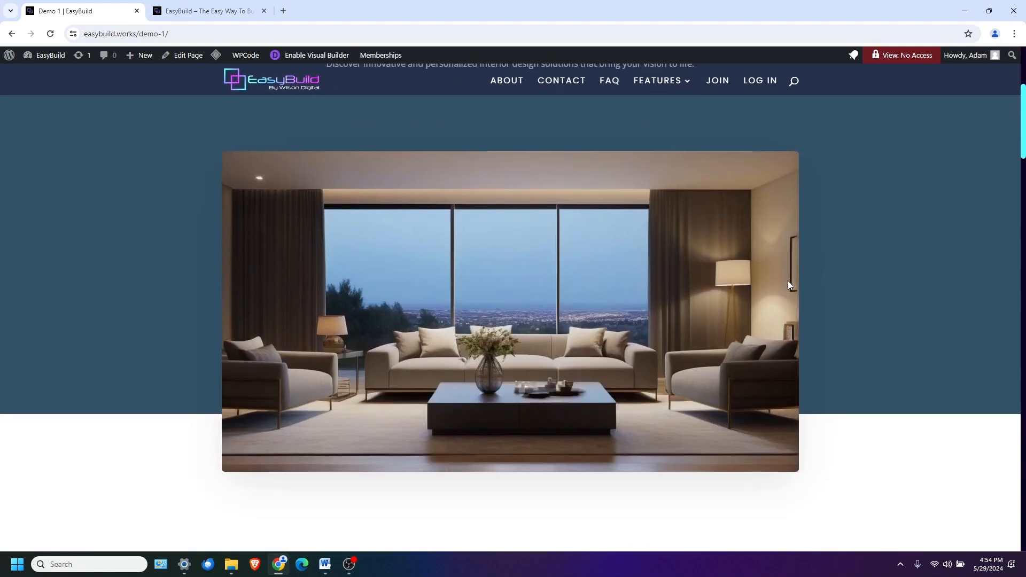
{"action": "scroll", "coordinate": [788, 282], "scroll_direction": "down", "scroll_amount": 4}
{"action": "scroll", "coordinate": [788, 281], "scroll_direction": "down", "scroll_amount": 5}
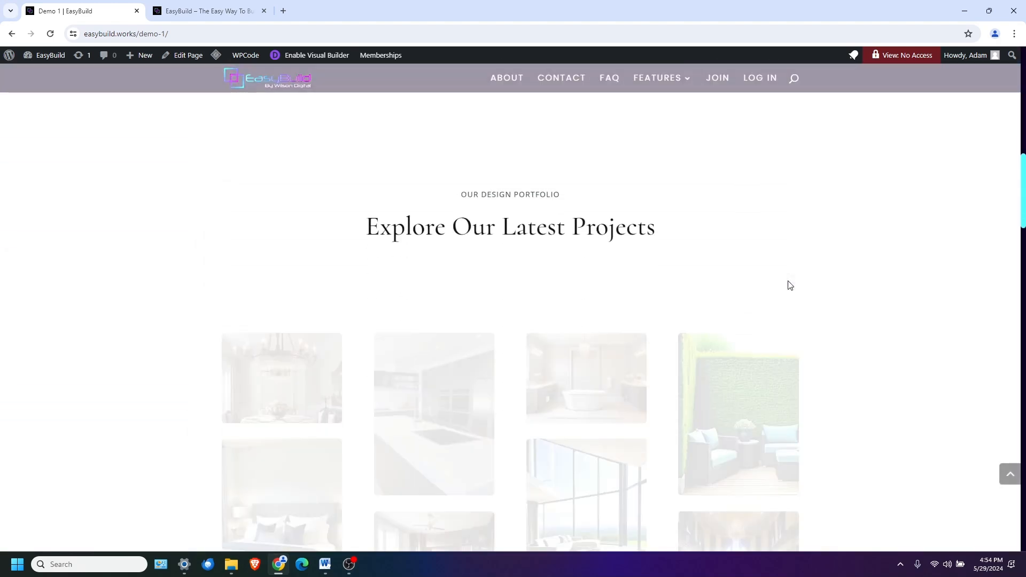
{"action": "scroll", "coordinate": [790, 285], "scroll_direction": "down", "scroll_amount": 4}
{"action": "scroll", "coordinate": [790, 284], "scroll_direction": "down", "scroll_amount": 4}
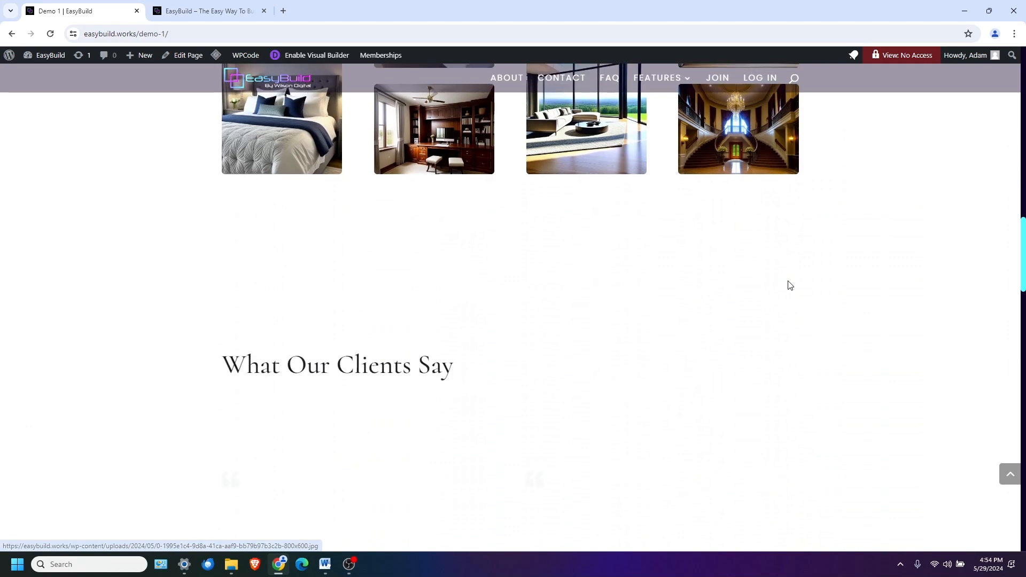
{"action": "scroll", "coordinate": [789, 285], "scroll_direction": "down", "scroll_amount": 4}
{"action": "scroll", "coordinate": [787, 283], "scroll_direction": "down", "scroll_amount": 4}
{"action": "scroll", "coordinate": [788, 283], "scroll_direction": "down", "scroll_amount": 4}
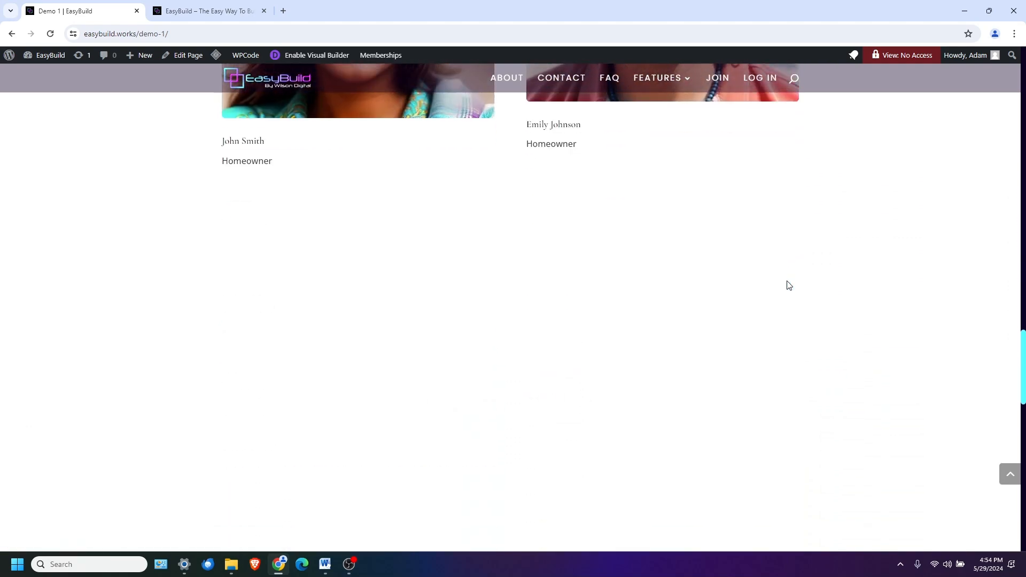
{"action": "scroll", "coordinate": [789, 285], "scroll_direction": "down", "scroll_amount": 4}
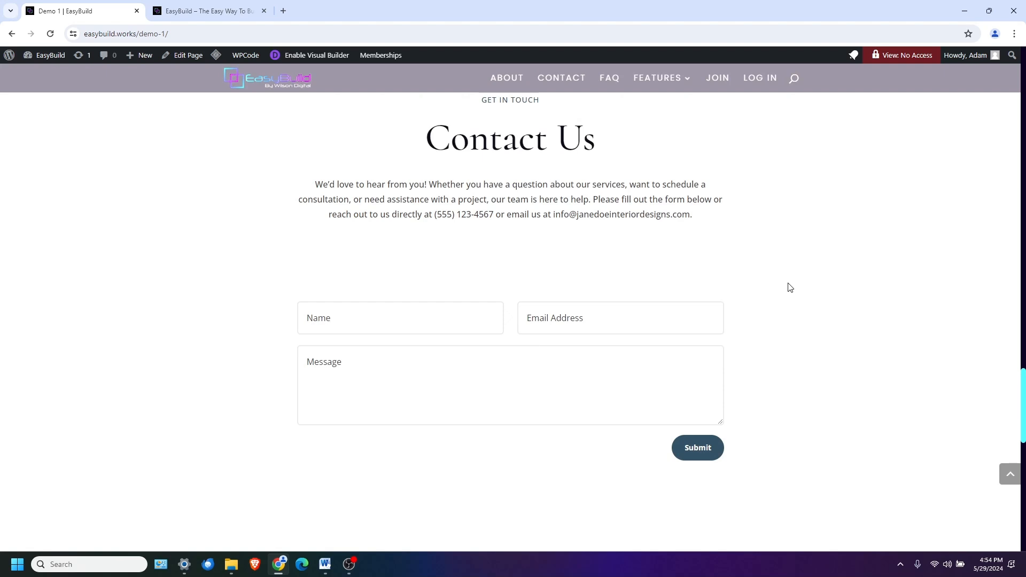
{"action": "scroll", "coordinate": [790, 287], "scroll_direction": "down", "scroll_amount": 8}
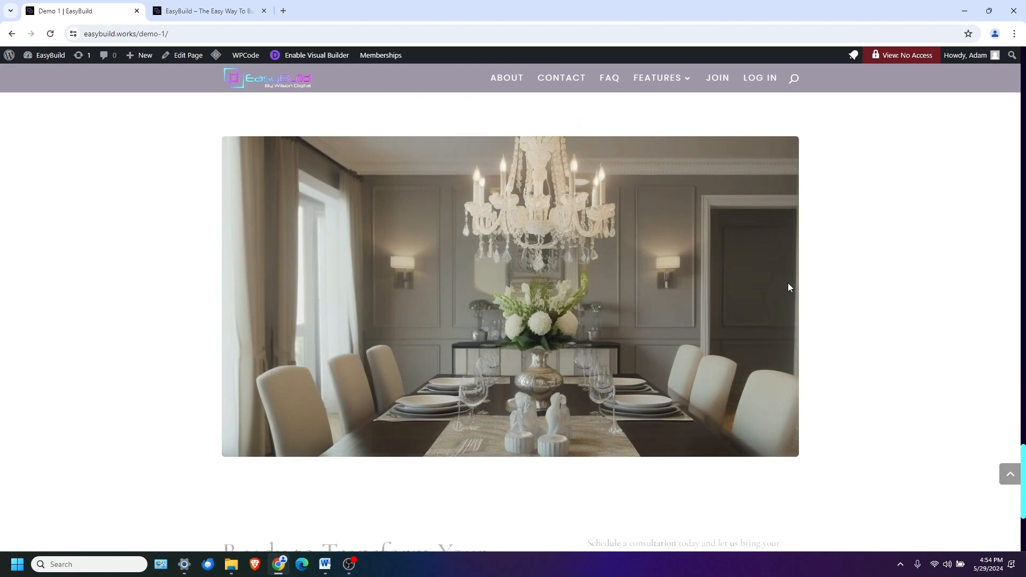
{"action": "scroll", "coordinate": [788, 283], "scroll_direction": "down", "scroll_amount": 4}
{"action": "scroll", "coordinate": [788, 284], "scroll_direction": "up", "scroll_amount": 12}
{"action": "scroll", "coordinate": [787, 283], "scroll_direction": "up", "scroll_amount": 15}
{"action": "scroll", "coordinate": [789, 287], "scroll_direction": "up", "scroll_amount": 8}
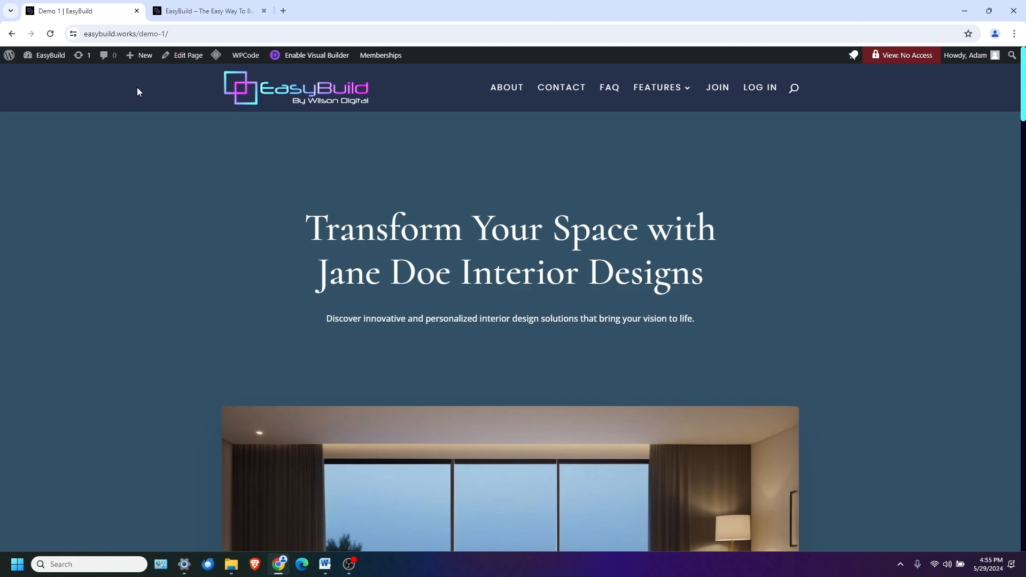
Step: Create a new page titled "Demo 2" from the WordPress dashboard and open it in the Divi Builder
{"action": "mouse_move", "coordinate": [44, 56]}
{"action": "left_click", "coordinate": [38, 77]}
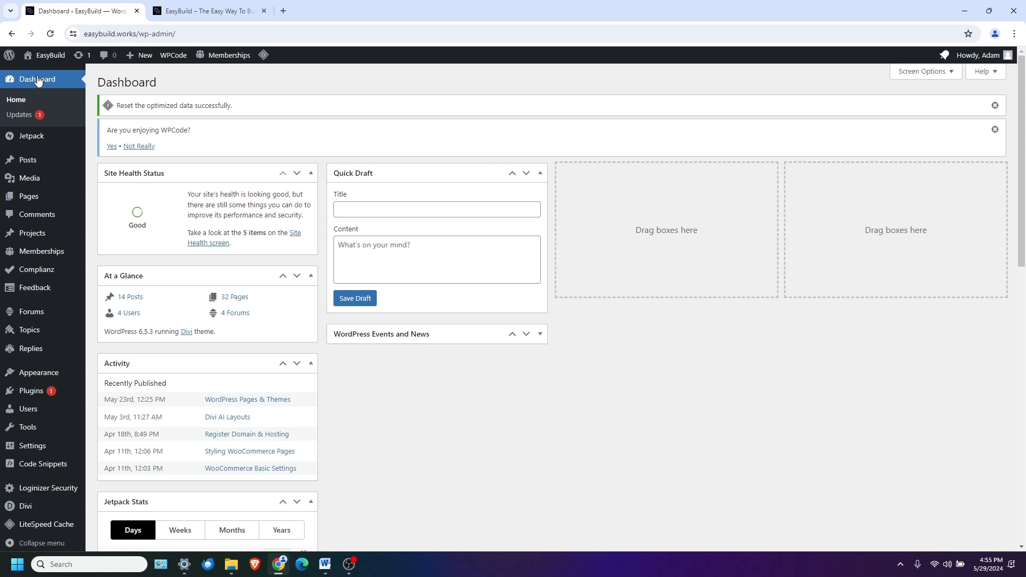
{"action": "mouse_move", "coordinate": [36, 201]}
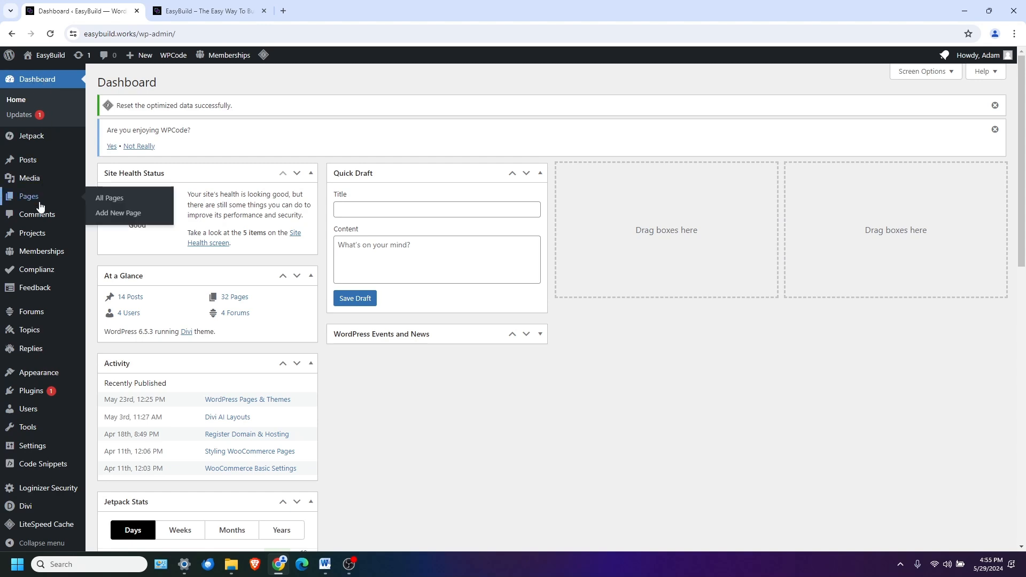
{"action": "left_click", "coordinate": [112, 214]}
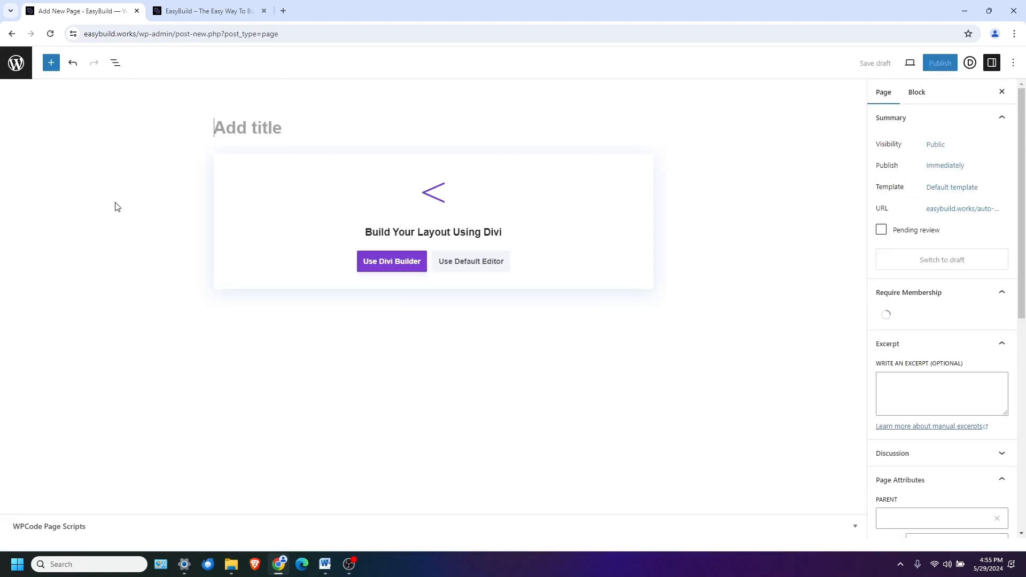
{"action": "type", "text": "Demo 2"}
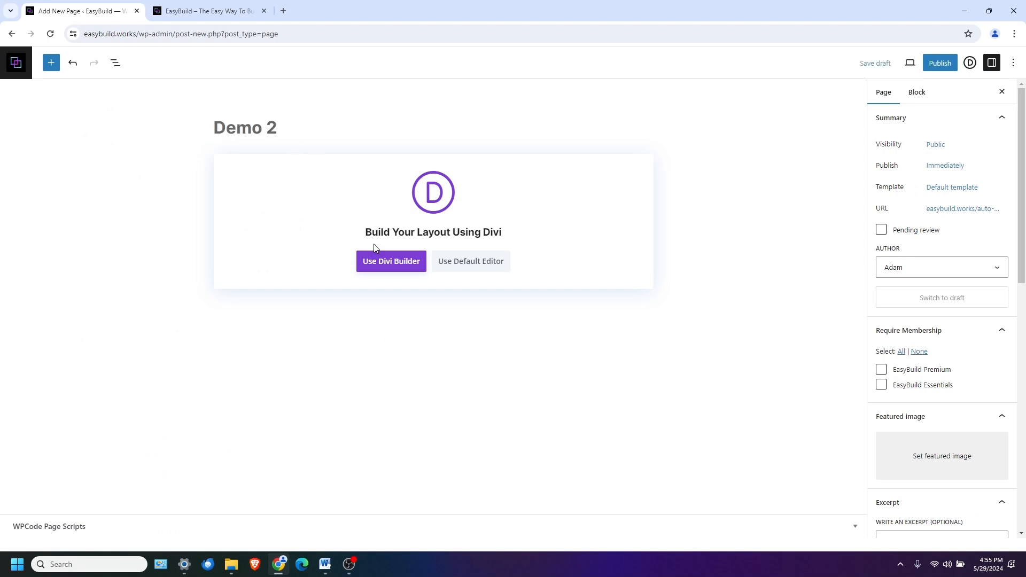
{"action": "left_click", "coordinate": [378, 265]}
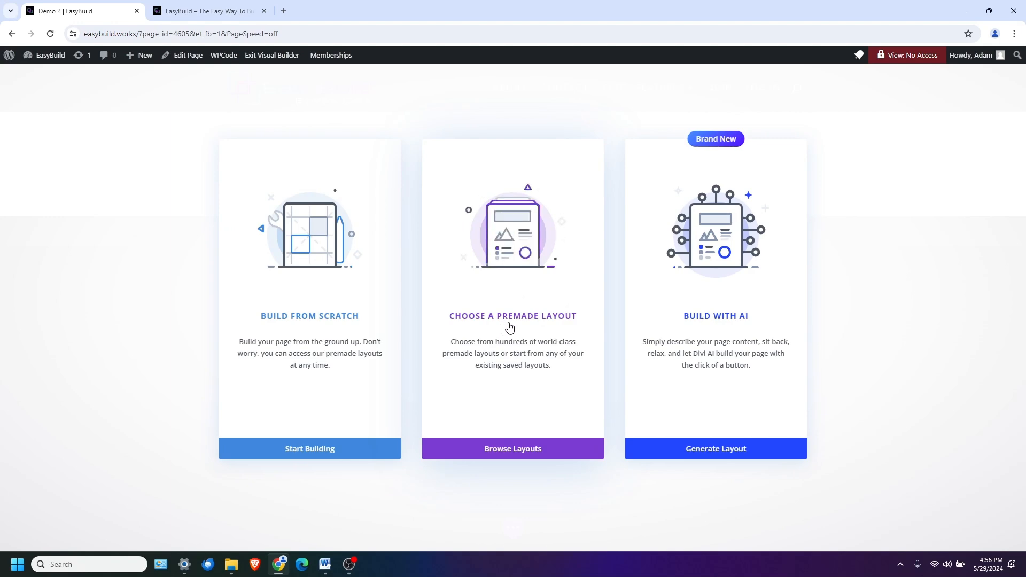
Step: Choose to start from a premade layout, browse the layout packs and filter them to the Art & Design category
{"action": "left_click", "coordinate": [509, 327]}
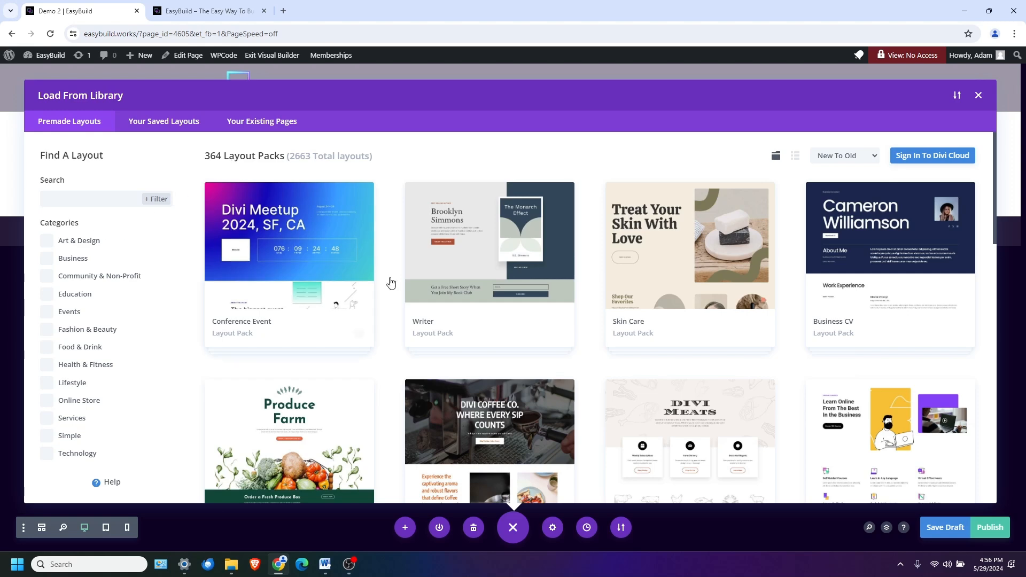
{"action": "scroll", "coordinate": [481, 342], "scroll_direction": "down", "scroll_amount": 6}
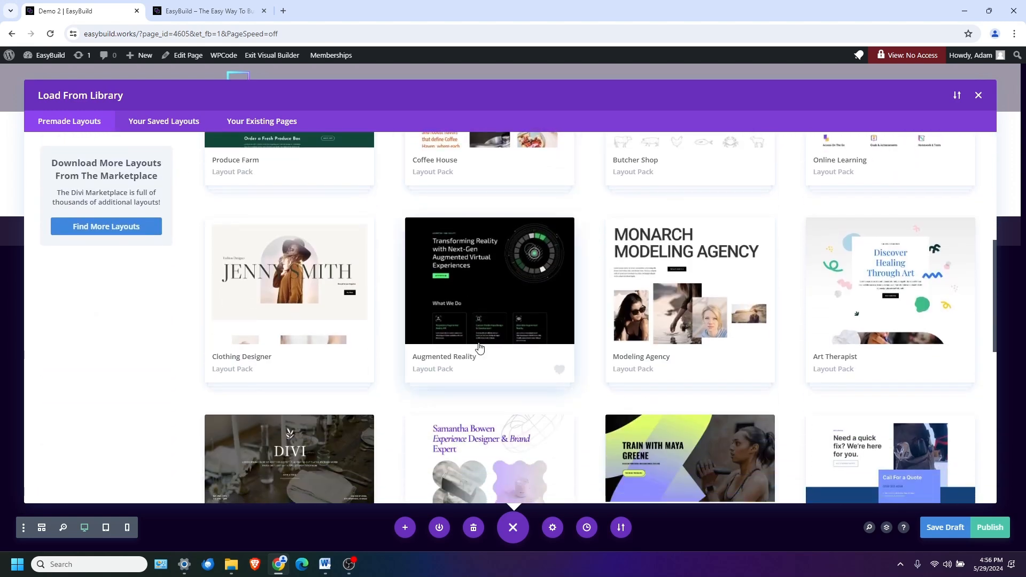
{"action": "scroll", "coordinate": [479, 348], "scroll_direction": "down", "scroll_amount": 4}
{"action": "scroll", "coordinate": [478, 349], "scroll_direction": "down", "scroll_amount": 2}
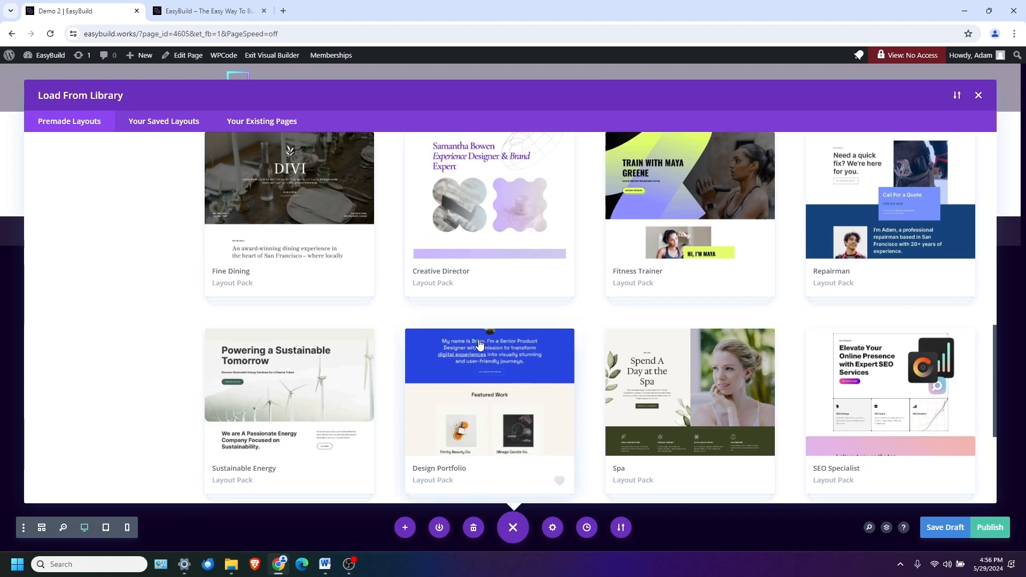
{"action": "scroll", "coordinate": [479, 344], "scroll_direction": "down", "scroll_amount": 3}
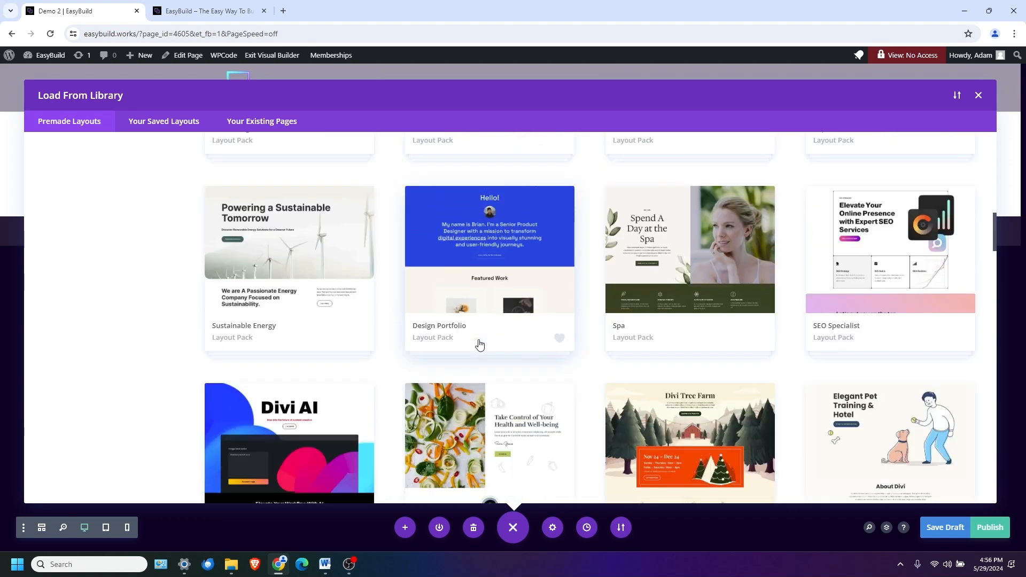
{"action": "scroll", "coordinate": [479, 344], "scroll_direction": "down", "scroll_amount": 4}
{"action": "scroll", "coordinate": [479, 343], "scroll_direction": "up", "scroll_amount": 8}
{"action": "left_click", "coordinate": [47, 242]}
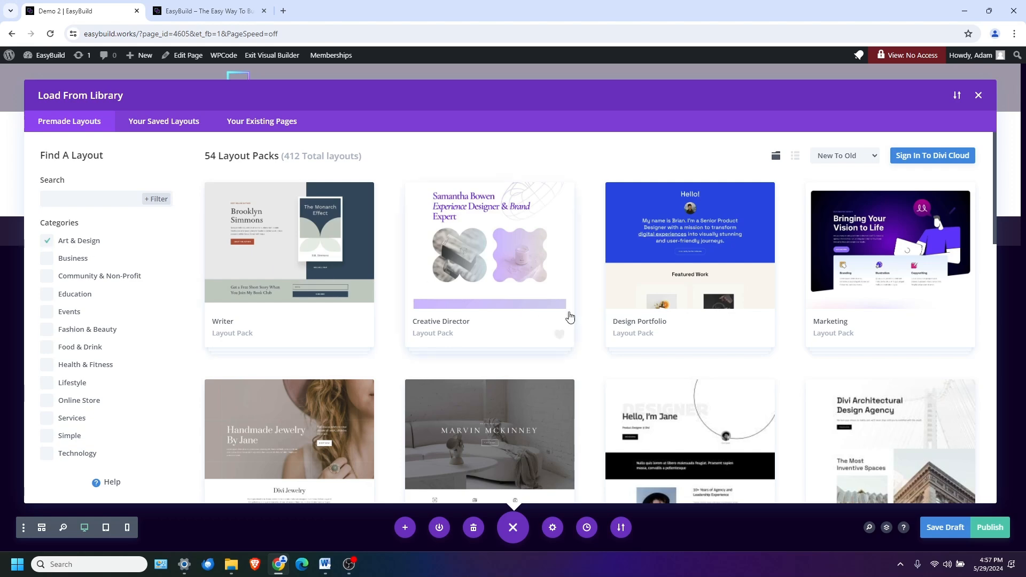
Step: Find the Interior Designer layout pack among the Art & Design results and open its details
{"action": "scroll", "coordinate": [666, 337], "scroll_direction": "down", "scroll_amount": 3}
{"action": "scroll", "coordinate": [665, 337], "scroll_direction": "down", "scroll_amount": 5}
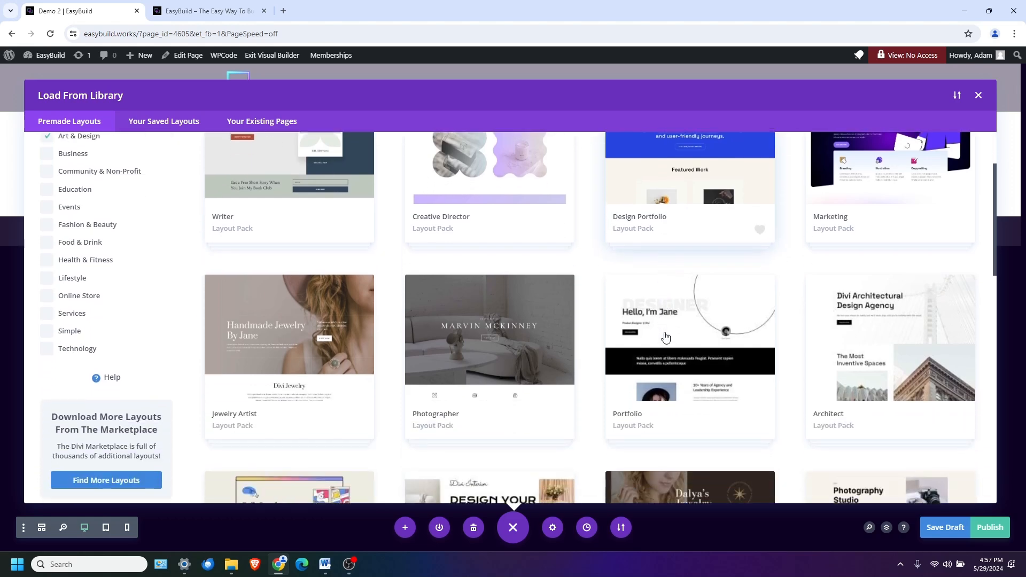
{"action": "scroll", "coordinate": [665, 336], "scroll_direction": "down", "scroll_amount": 7}
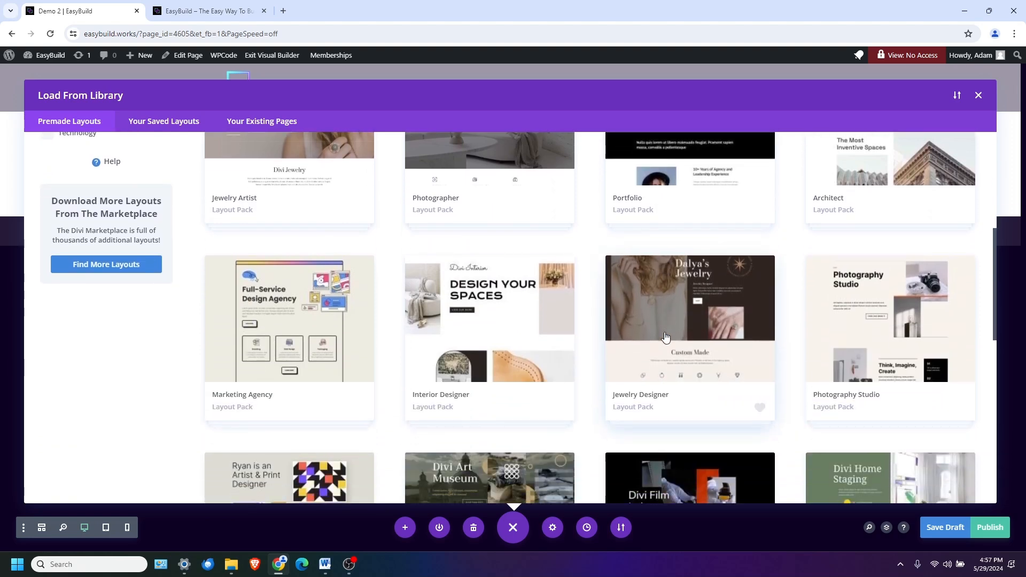
{"action": "left_click", "coordinate": [492, 333]}
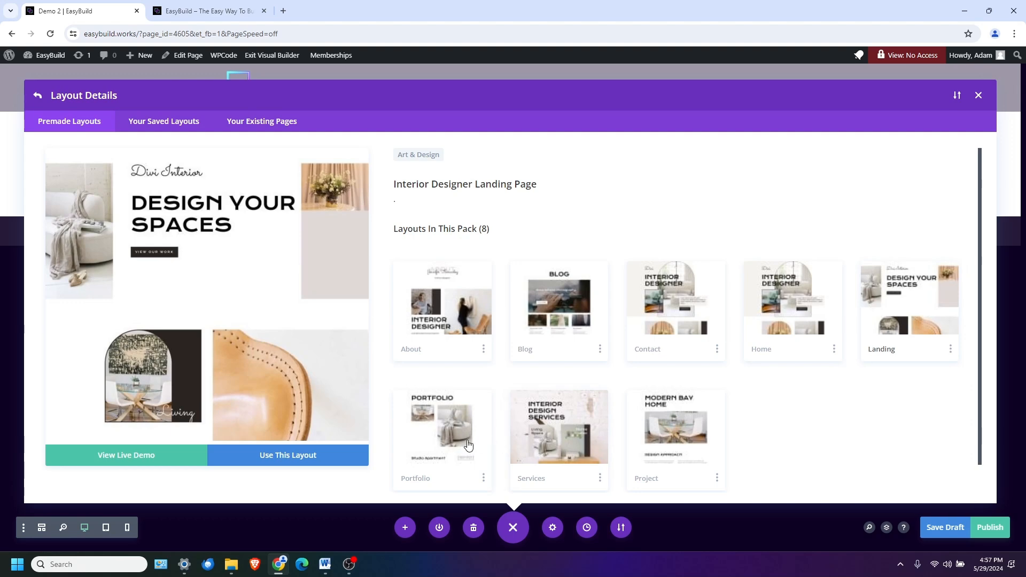
Step: Preview the pack's Home layout and apply it to the Demo 2 page
{"action": "left_click", "coordinate": [798, 320]}
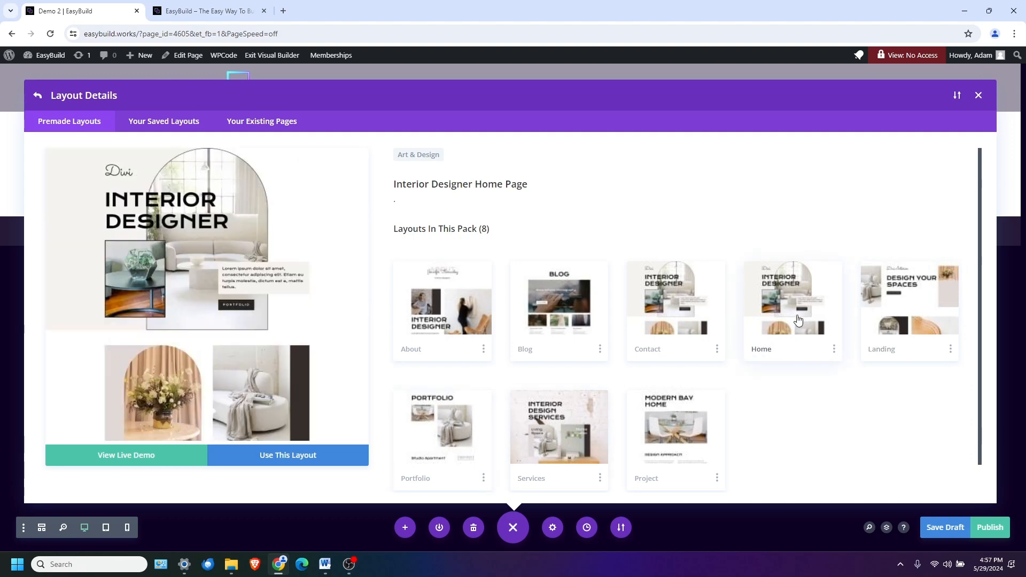
{"action": "scroll", "coordinate": [267, 391], "scroll_direction": "down", "scroll_amount": 9}
{"action": "scroll", "coordinate": [267, 390], "scroll_direction": "down", "scroll_amount": 4}
{"action": "scroll", "coordinate": [266, 387], "scroll_direction": "up", "scroll_amount": 12}
{"action": "left_click", "coordinate": [303, 458]}
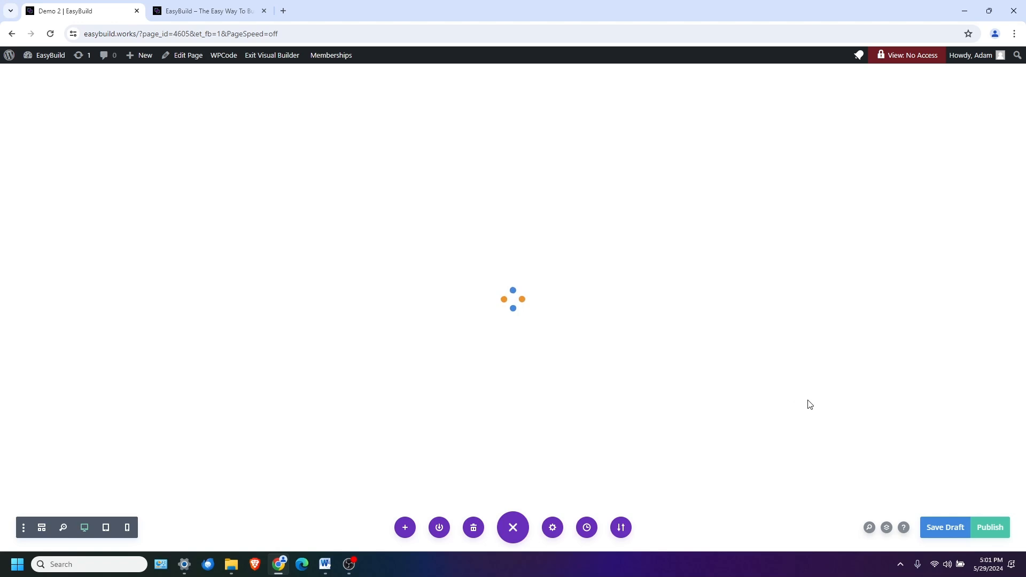
Step: Publish the Demo 2 page and exit the Visual Builder
{"action": "left_click", "coordinate": [1000, 531]}
{"action": "left_click", "coordinate": [274, 58]}
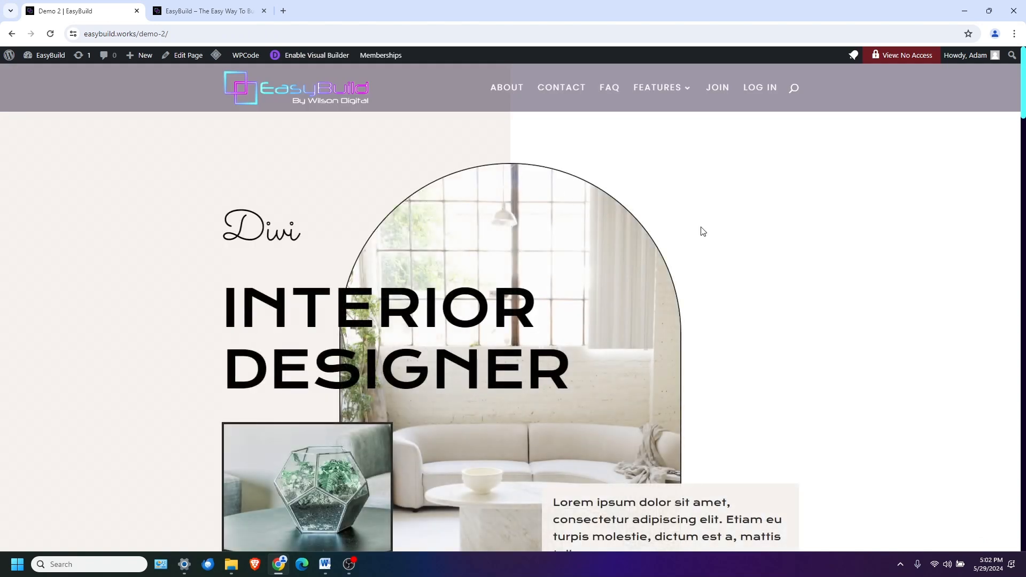
Step: Review the published Demo 2 page from the Interior Designer hero down to the Get in Touch section
{"action": "scroll", "coordinate": [702, 231], "scroll_direction": "down", "scroll_amount": 10}
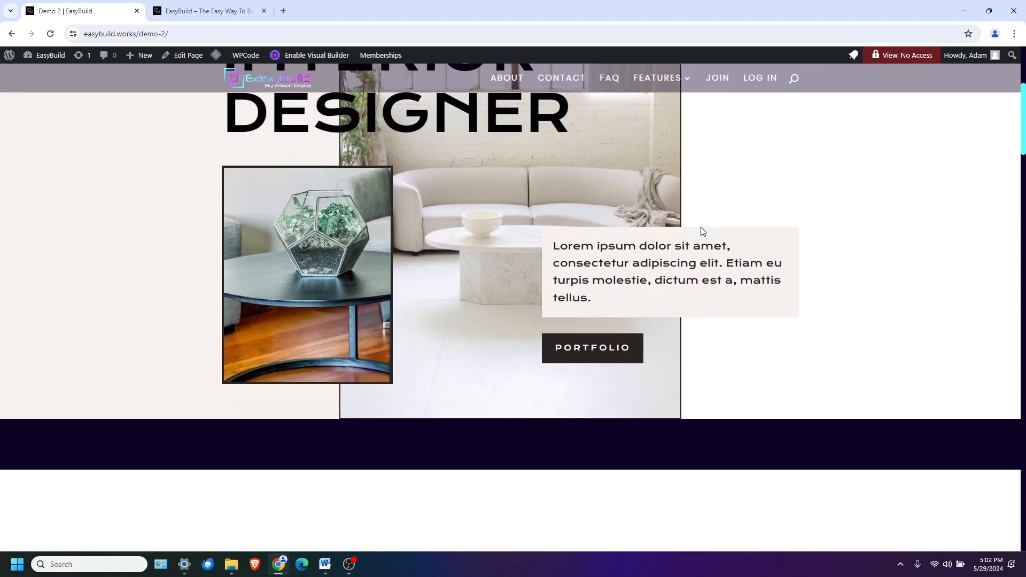
{"action": "scroll", "coordinate": [702, 231], "scroll_direction": "down", "scroll_amount": 15}
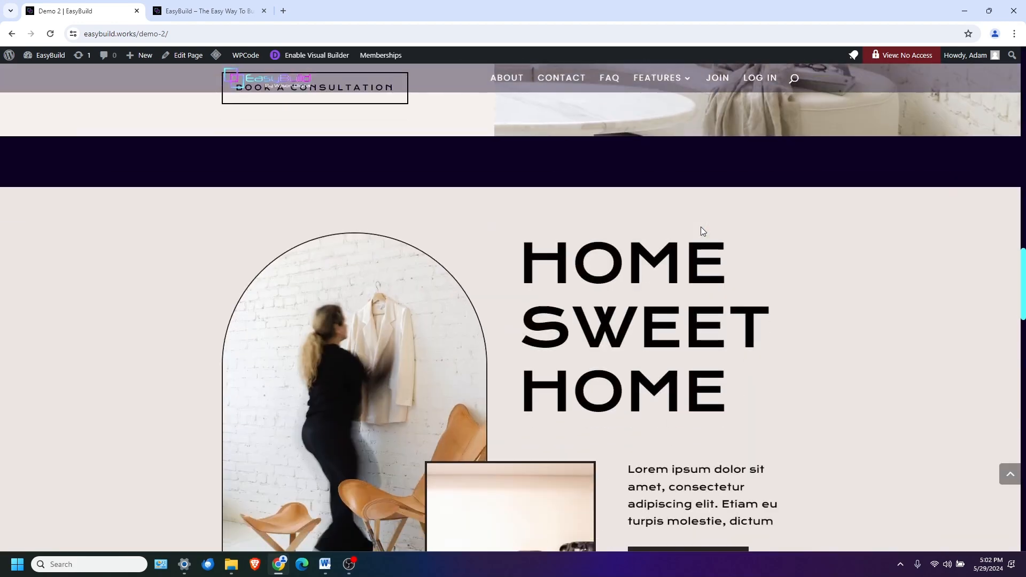
{"action": "scroll", "coordinate": [703, 231], "scroll_direction": "down", "scroll_amount": 4}
{"action": "scroll", "coordinate": [702, 230], "scroll_direction": "down", "scroll_amount": 5}
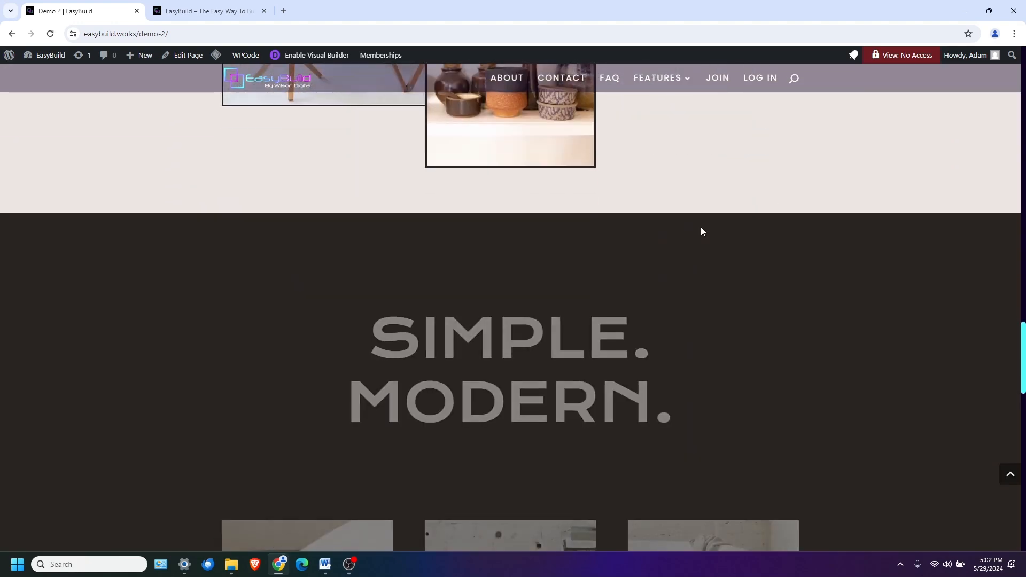
{"action": "scroll", "coordinate": [702, 231], "scroll_direction": "down", "scroll_amount": 5}
{"action": "scroll", "coordinate": [700, 226], "scroll_direction": "down", "scroll_amount": 9}
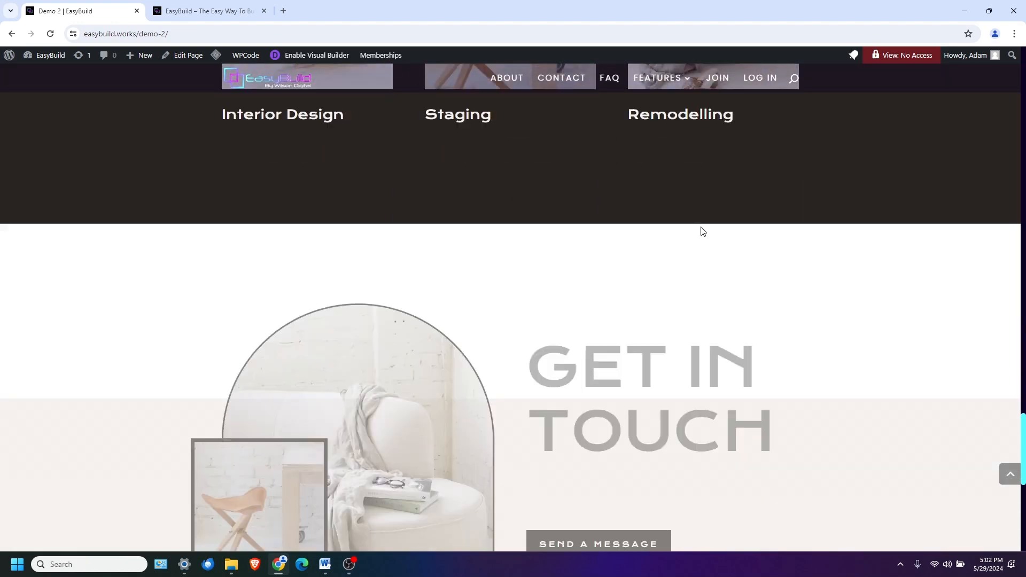
{"action": "scroll", "coordinate": [701, 226], "scroll_direction": "up", "scroll_amount": 6}
{"action": "scroll", "coordinate": [701, 224], "scroll_direction": "up", "scroll_amount": 20}
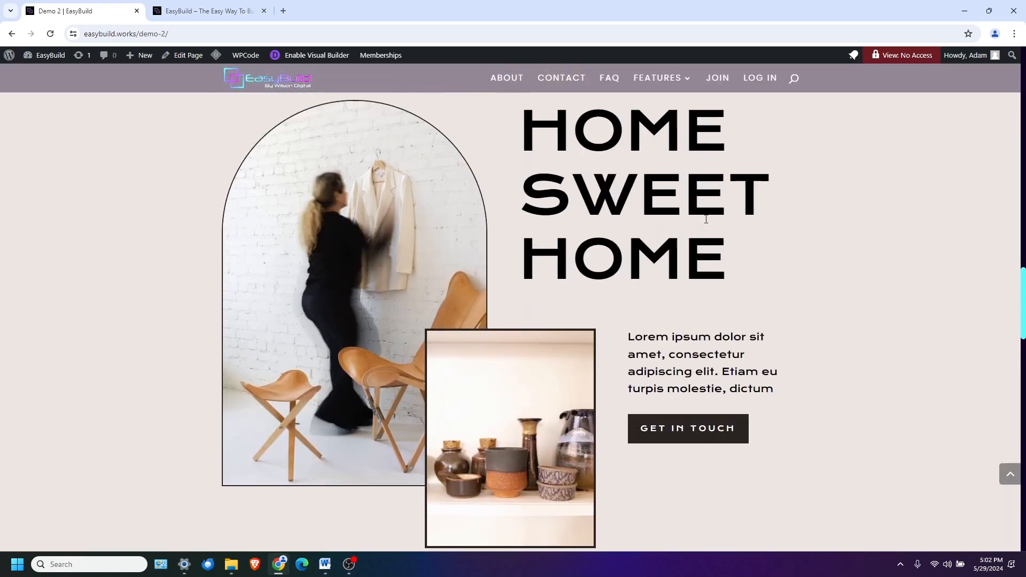
{"action": "scroll", "coordinate": [707, 223], "scroll_direction": "up", "scroll_amount": 15}
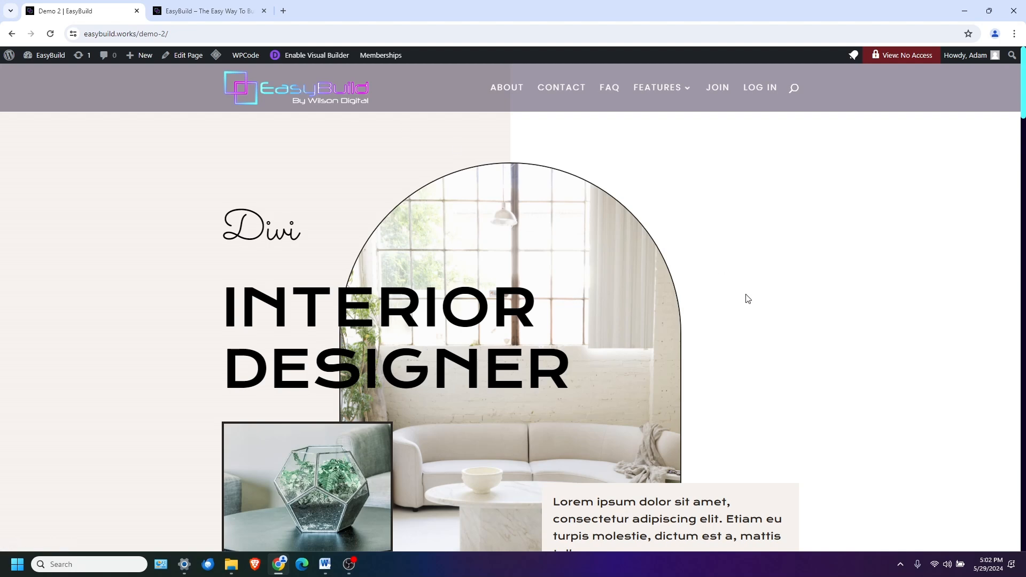
{"action": "scroll", "coordinate": [747, 299], "scroll_direction": "down", "scroll_amount": 8}
{"action": "scroll", "coordinate": [749, 300], "scroll_direction": "down", "scroll_amount": 10}
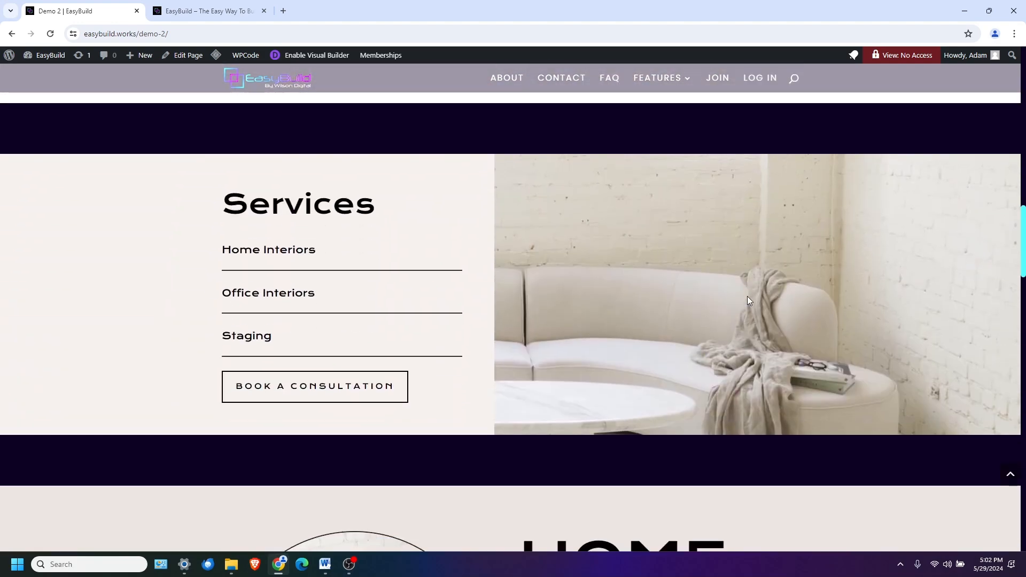
{"action": "scroll", "coordinate": [747, 299], "scroll_direction": "down", "scroll_amount": 8}
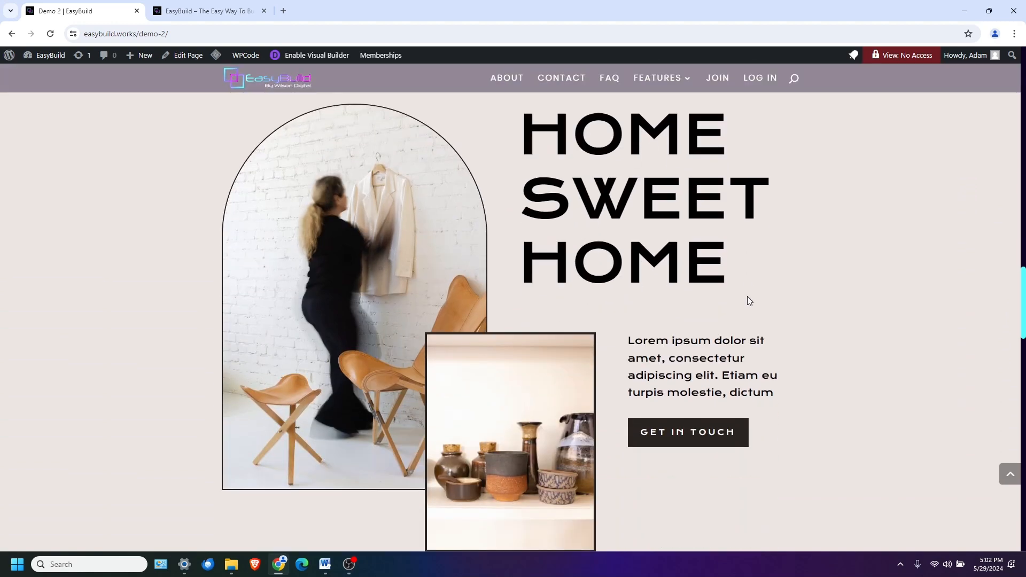
{"action": "scroll", "coordinate": [747, 300], "scroll_direction": "down", "scroll_amount": 7}
{"action": "scroll", "coordinate": [747, 300], "scroll_direction": "down", "scroll_amount": 10}
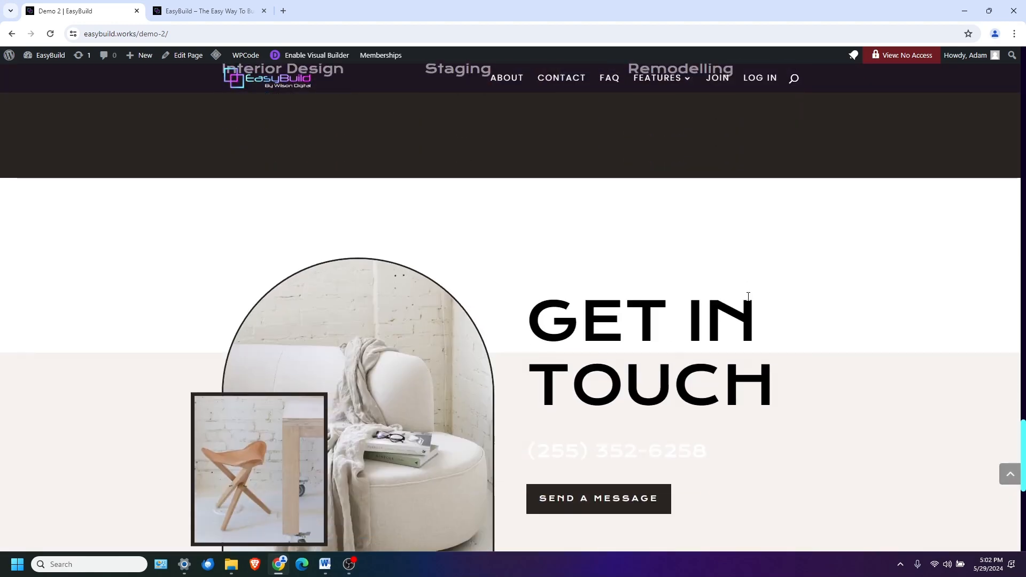
{"action": "scroll", "coordinate": [747, 296], "scroll_direction": "down", "scroll_amount": 2}
{"action": "scroll", "coordinate": [692, 320], "scroll_direction": "down", "scroll_amount": 5}
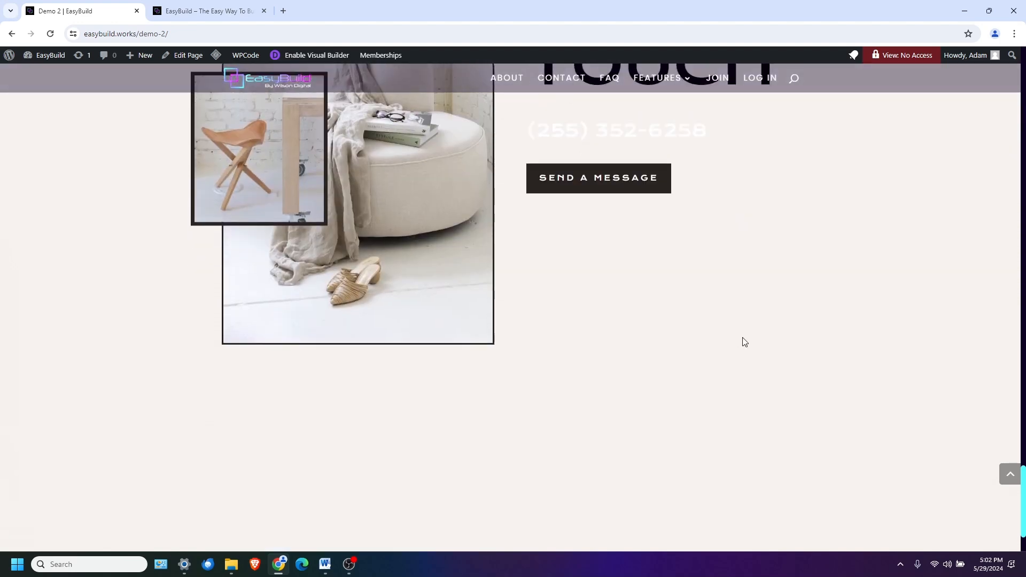
Step: Reopen Demo 2 in the Visual Builder and examine the AI editing and style options for the arched hero image, discarding any changes
{"action": "left_click", "coordinate": [323, 60]}
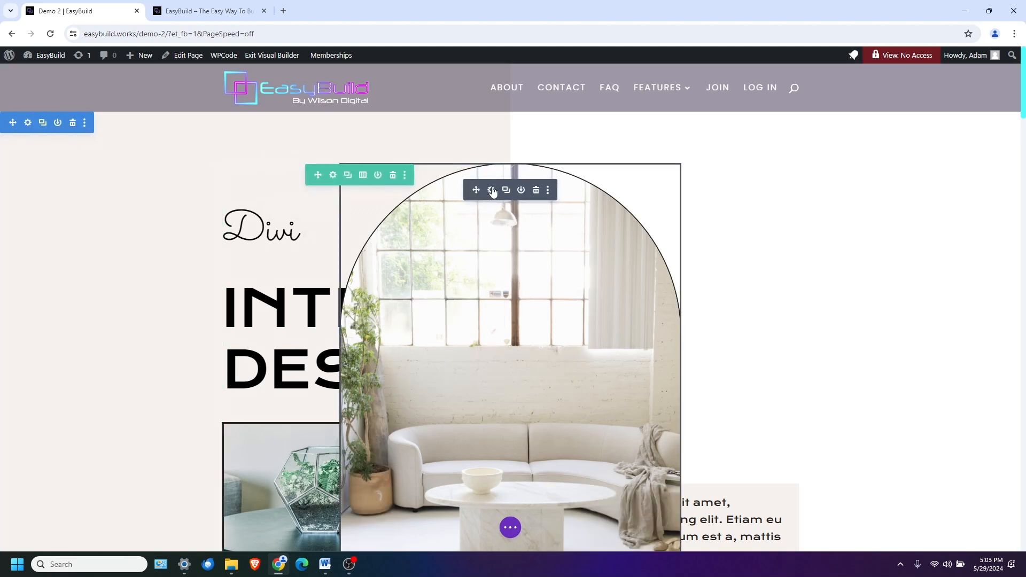
{"action": "left_click", "coordinate": [491, 190]}
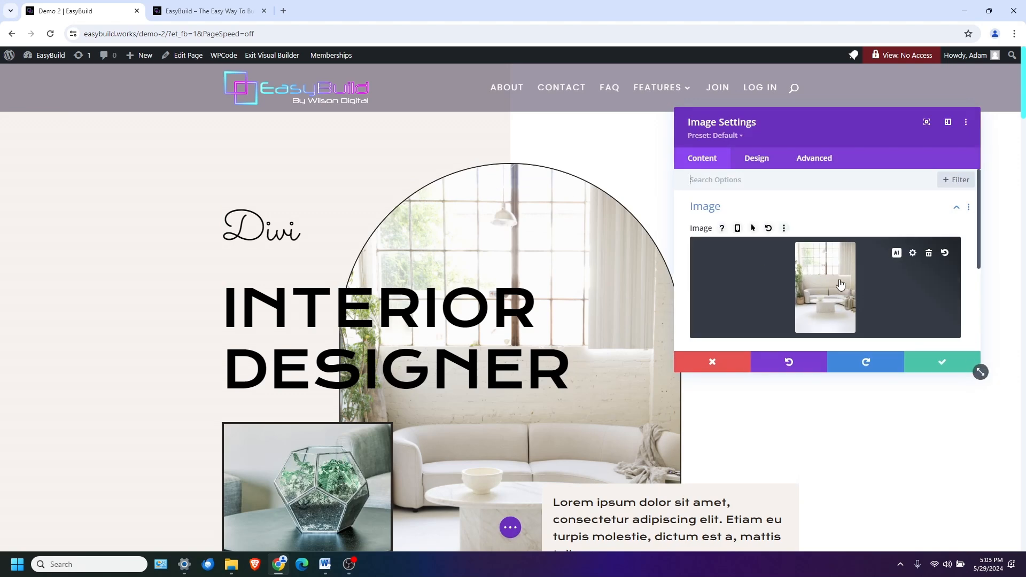
{"action": "left_click", "coordinate": [897, 254]}
{"action": "mouse_move", "coordinate": [830, 222]}
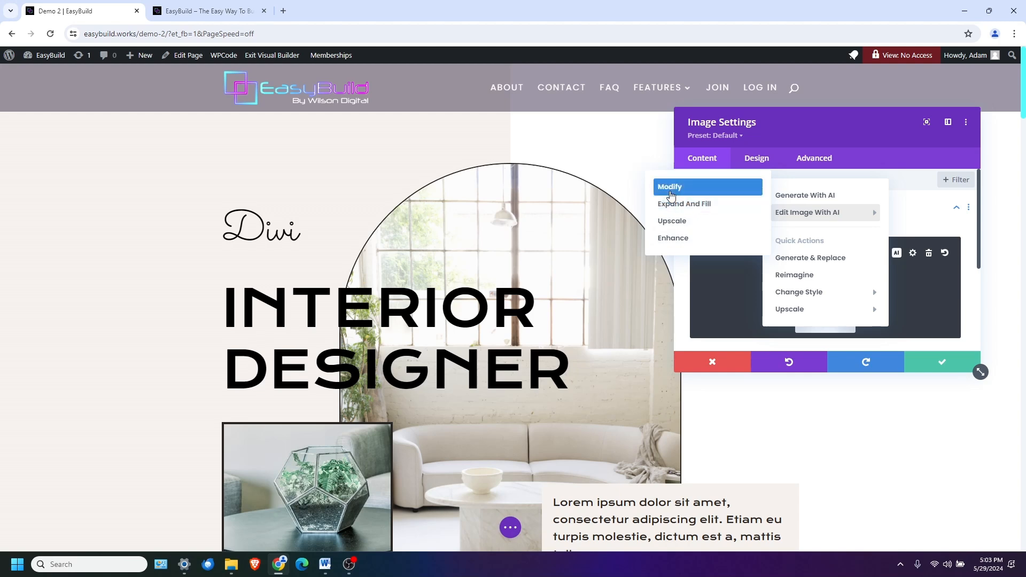
{"action": "mouse_move", "coordinate": [801, 292]}
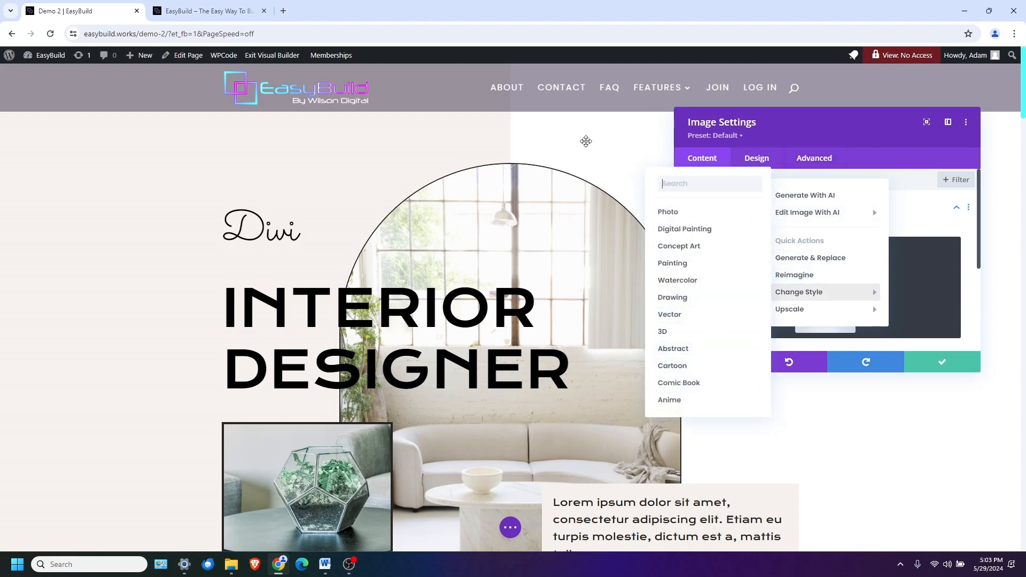
{"action": "left_click", "coordinate": [805, 119]}
{"action": "left_click", "coordinate": [714, 361]}
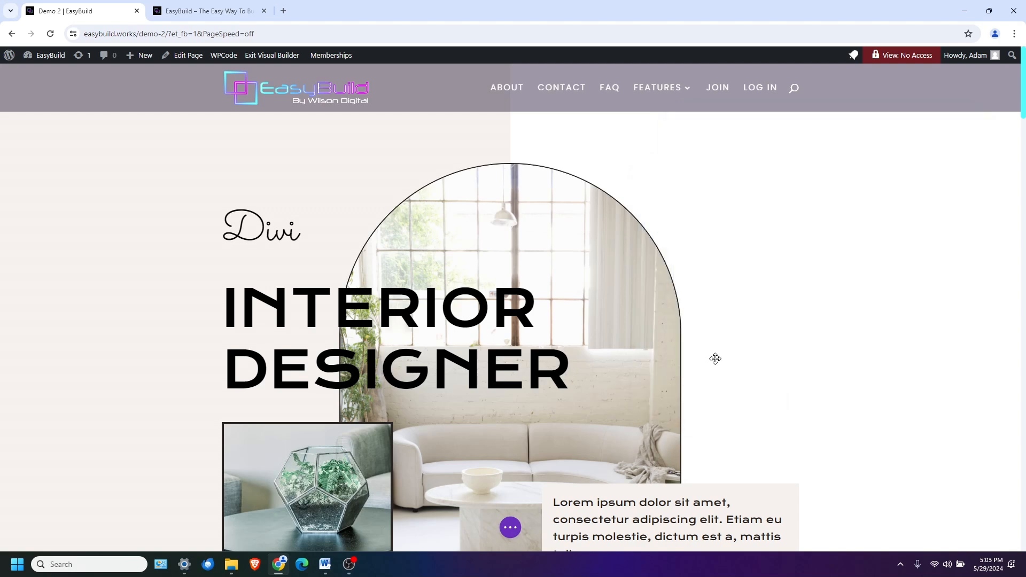
Step: Inspect the AI content generation option in the settings of the hero's lorem ipsum text, and close them without changes
{"action": "scroll", "coordinate": [715, 358], "scroll_direction": "down", "scroll_amount": 4}
{"action": "mouse_move", "coordinate": [638, 283]}
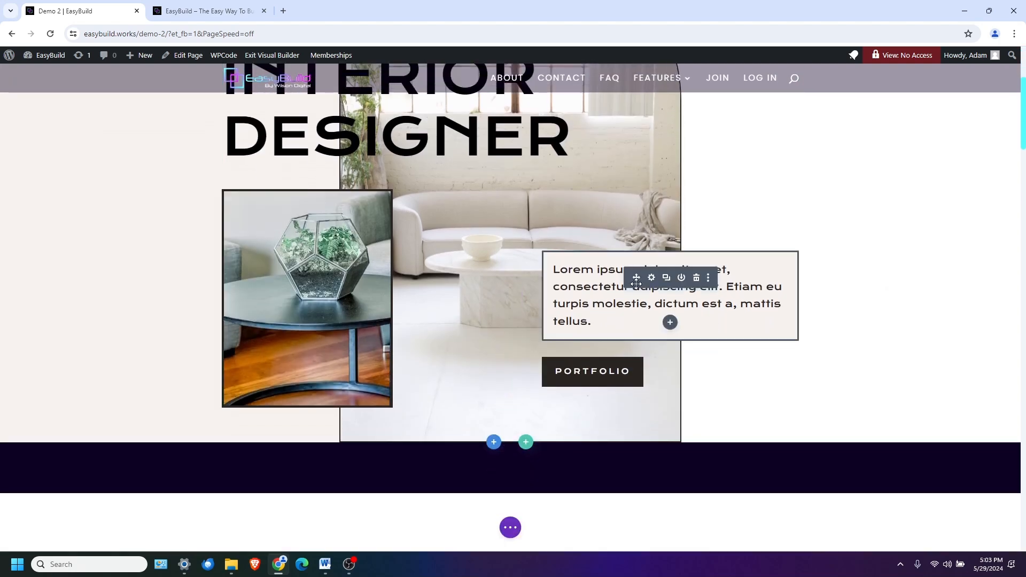
{"action": "left_click", "coordinate": [650, 278]}
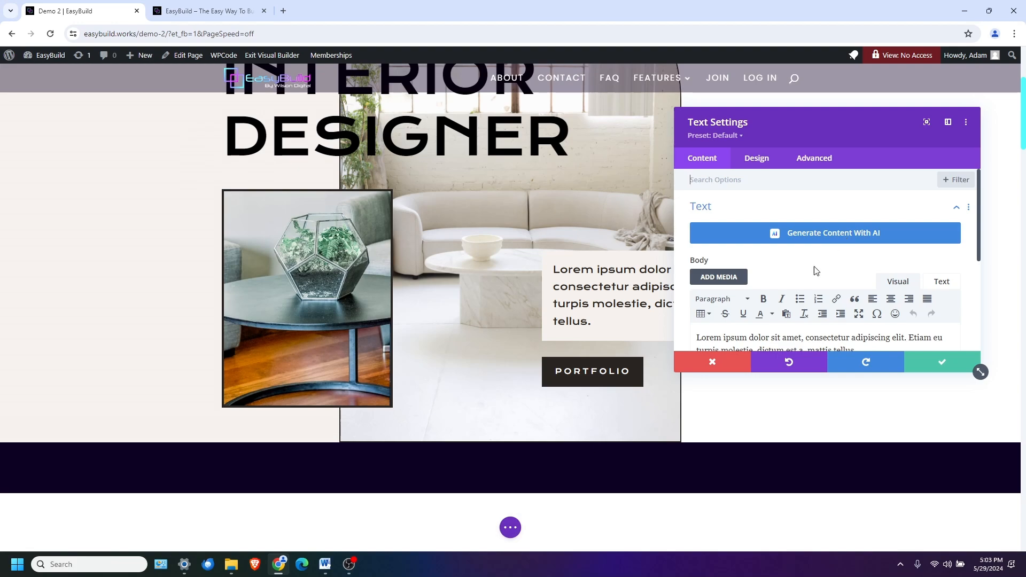
{"action": "left_click", "coordinate": [709, 358]}
{"action": "scroll", "coordinate": [490, 362], "scroll_direction": "down", "scroll_amount": 5}
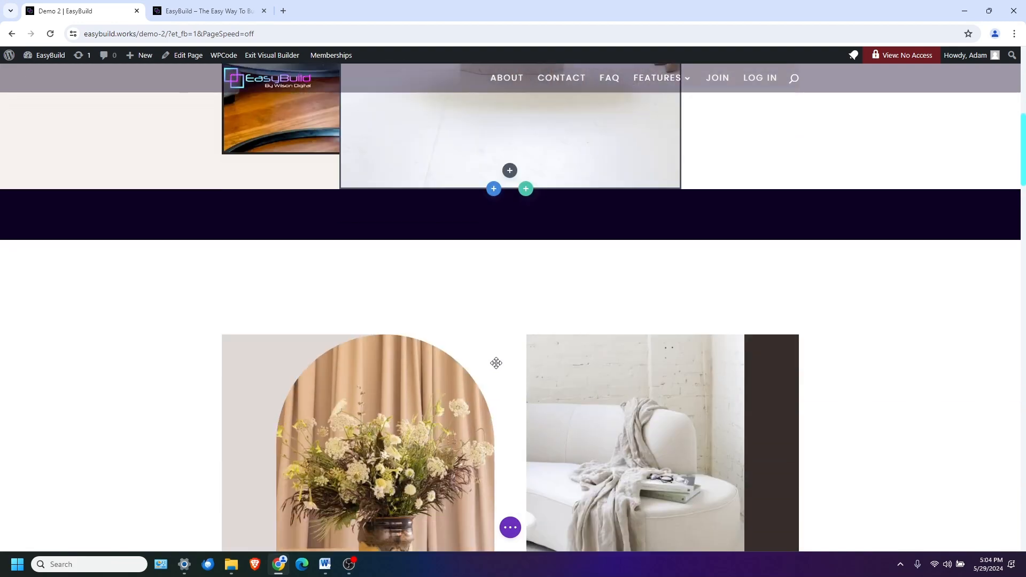
Step: Exit the Visual Builder and save the changes to the Demo 2 page
{"action": "scroll", "coordinate": [504, 362], "scroll_direction": "up", "scroll_amount": 7}
{"action": "scroll", "coordinate": [504, 364], "scroll_direction": "up", "scroll_amount": 3}
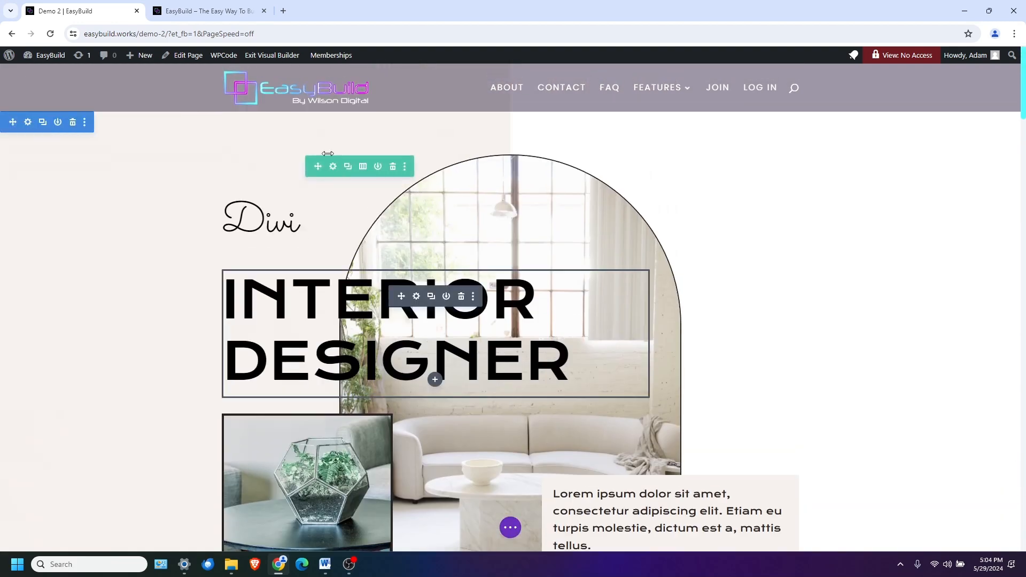
{"action": "left_click", "coordinate": [280, 58]}
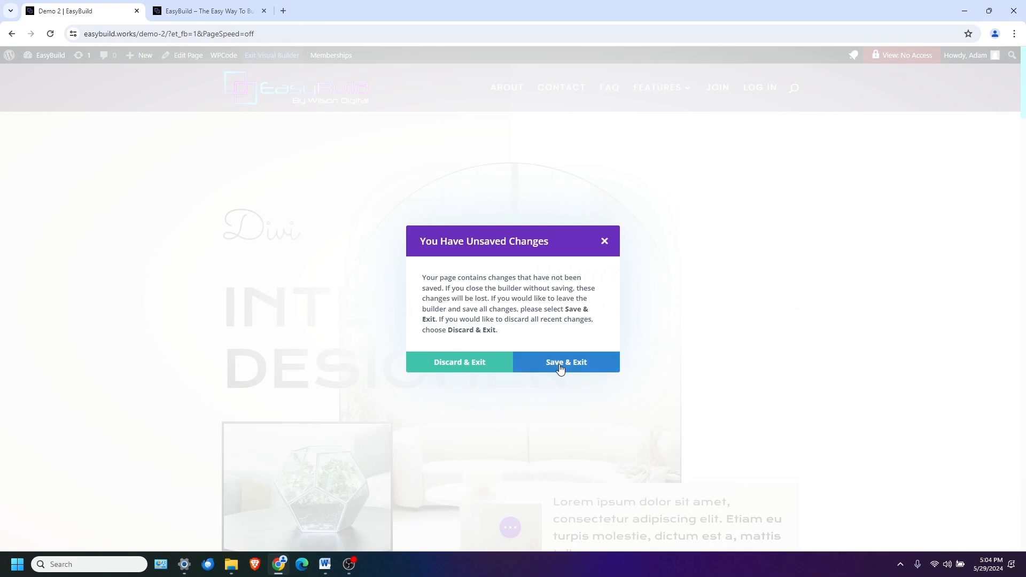
{"action": "left_click", "coordinate": [558, 368]}
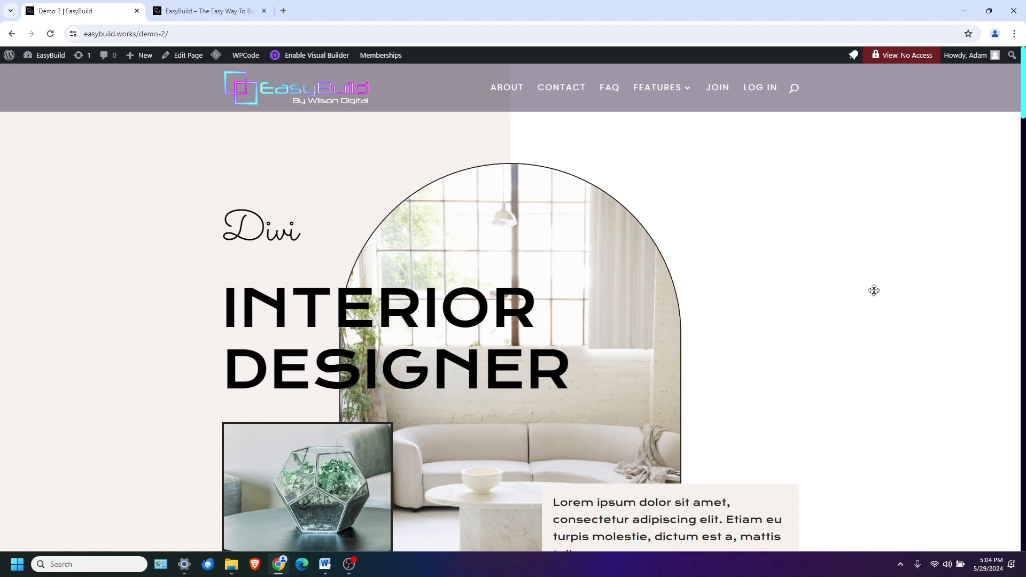
Step: Look through the live Demo 2 page from the hero section down to the newsletter and footer links
{"action": "scroll", "coordinate": [874, 290], "scroll_direction": "down", "scroll_amount": 4}
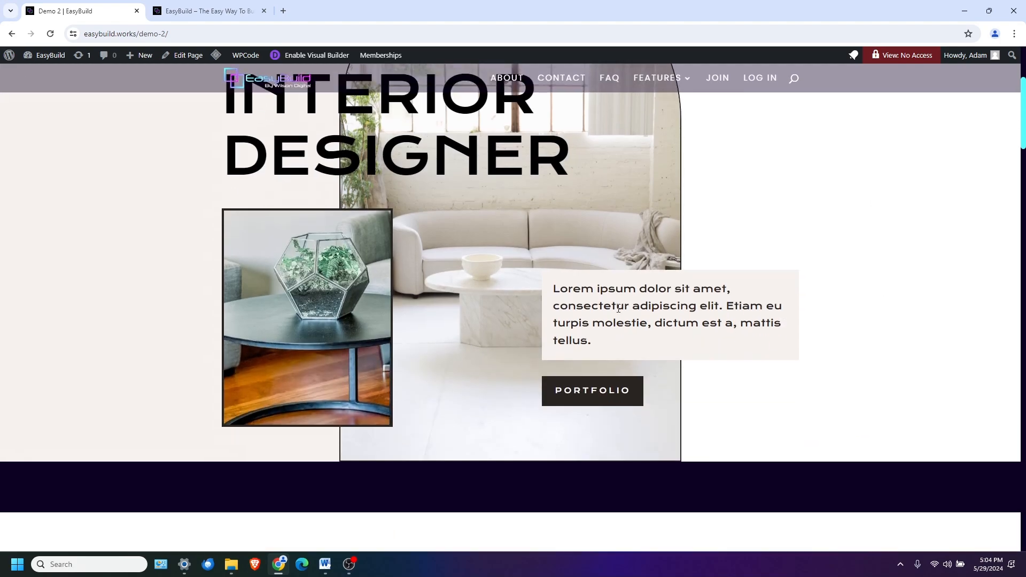
{"action": "scroll", "coordinate": [695, 336], "scroll_direction": "down", "scroll_amount": 1}
{"action": "scroll", "coordinate": [651, 332], "scroll_direction": "down", "scroll_amount": 13}
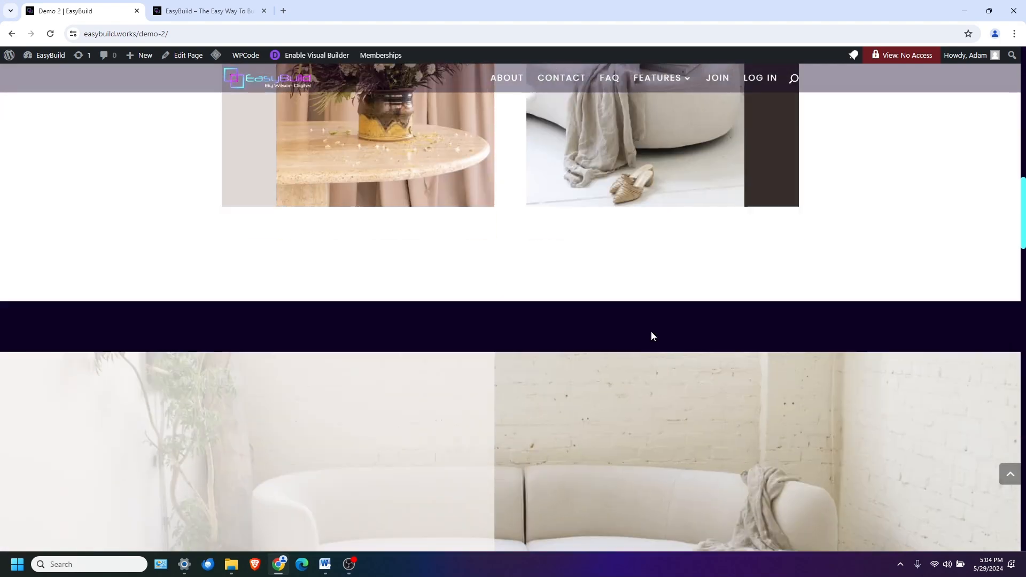
{"action": "scroll", "coordinate": [651, 331], "scroll_direction": "down", "scroll_amount": 9}
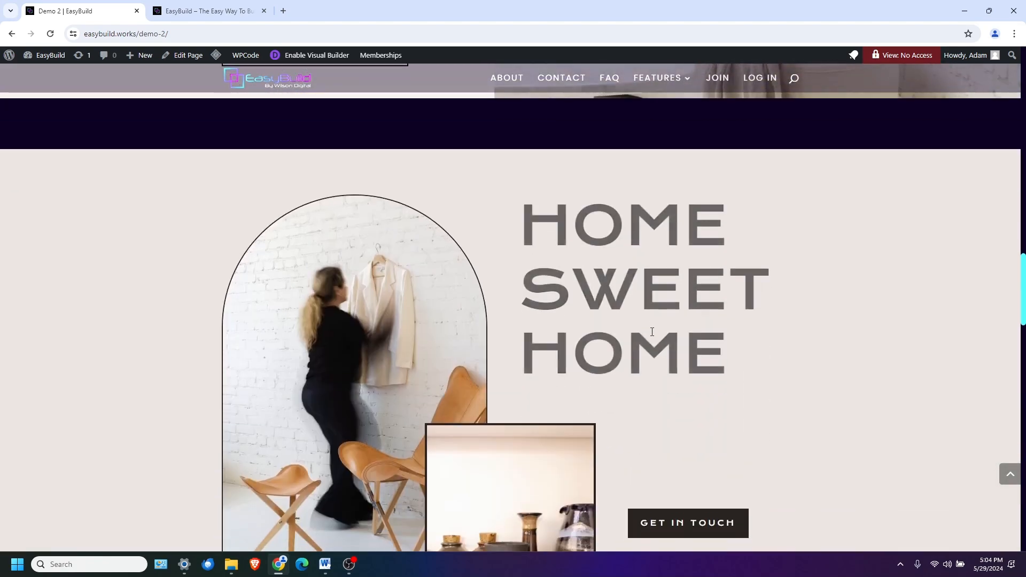
{"action": "scroll", "coordinate": [652, 331], "scroll_direction": "down", "scroll_amount": 15}
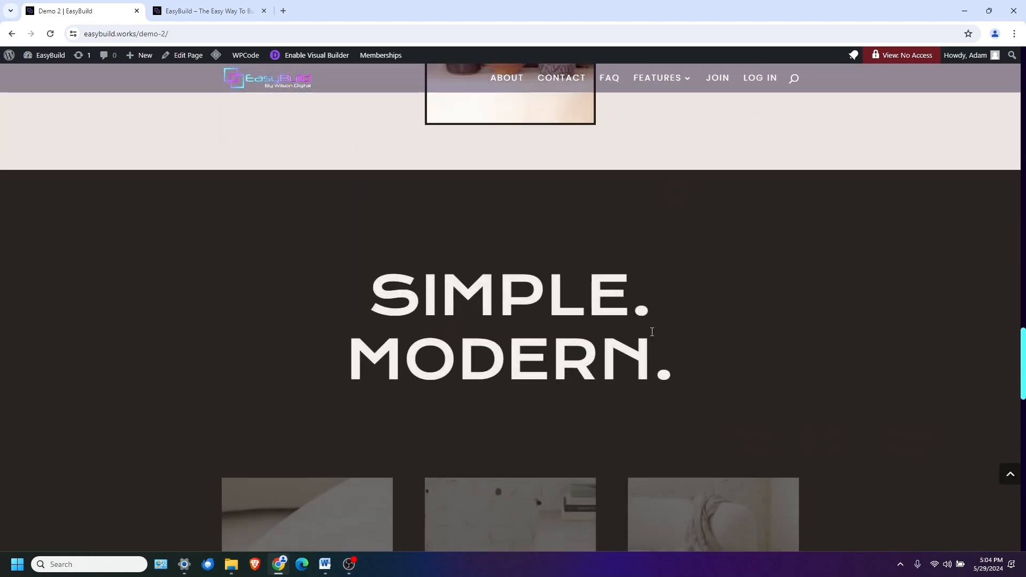
{"action": "scroll", "coordinate": [651, 332], "scroll_direction": "down", "scroll_amount": 14}
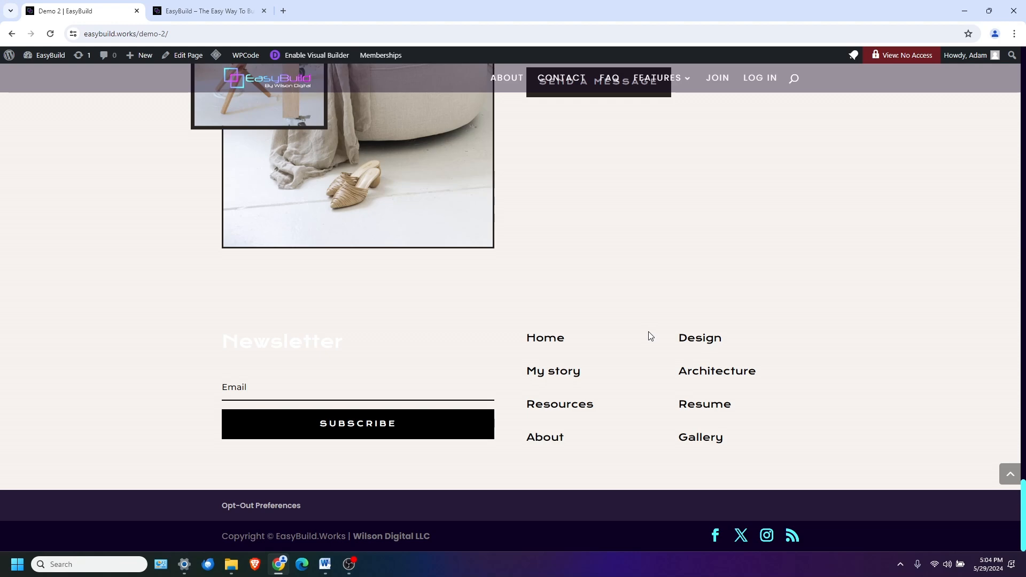
{"action": "key", "text": "alt+Tab"}
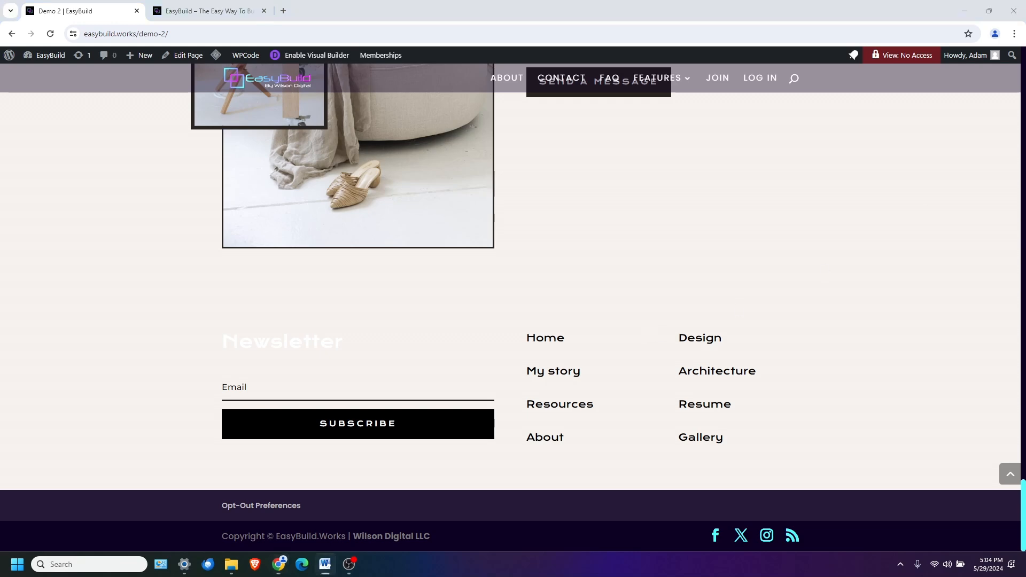